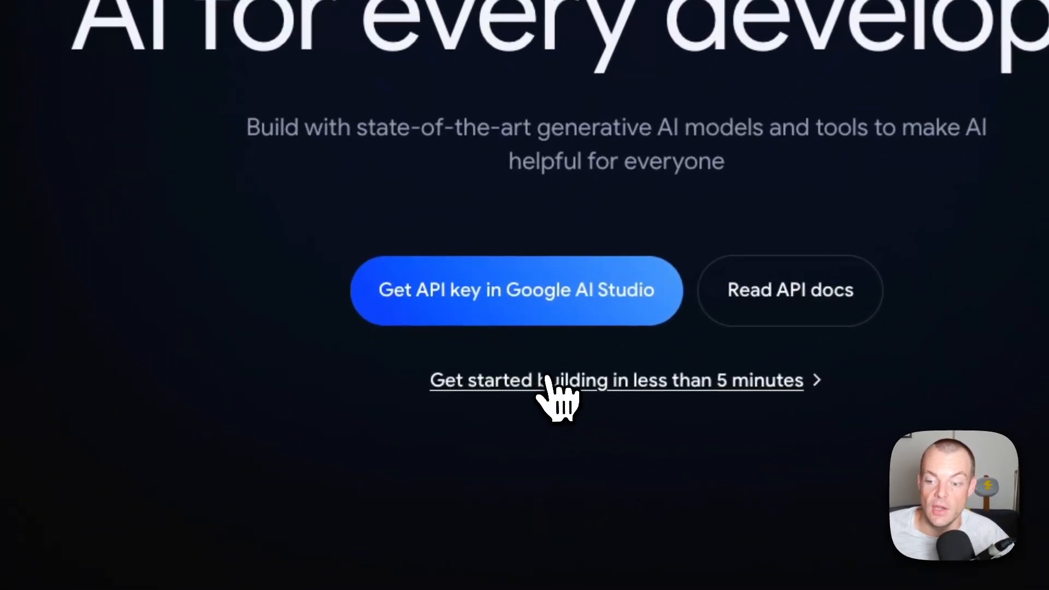
pyautogui.click(533, 382)
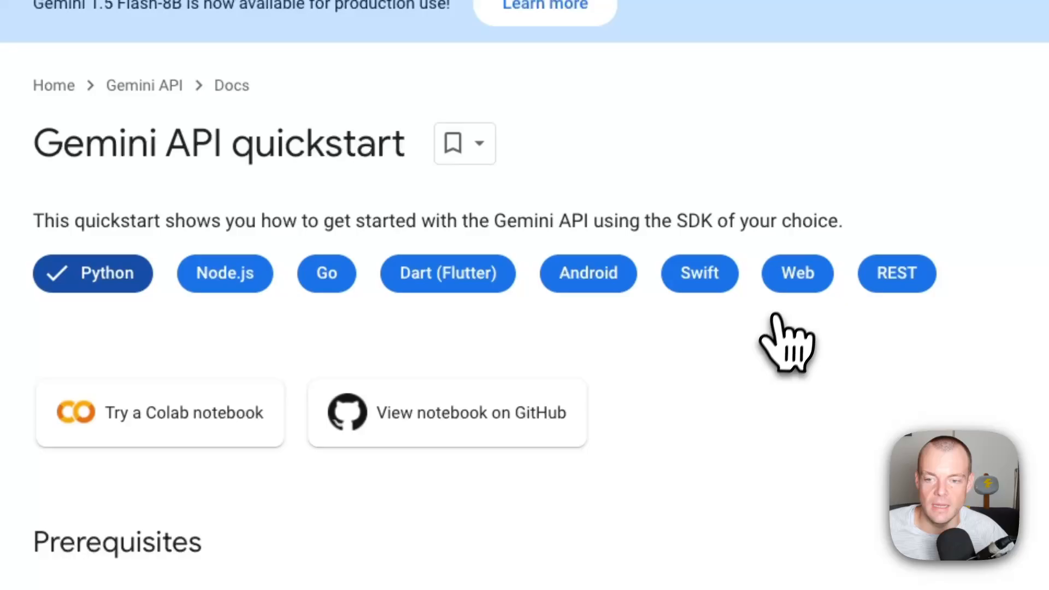
pyautogui.click(320, 336)
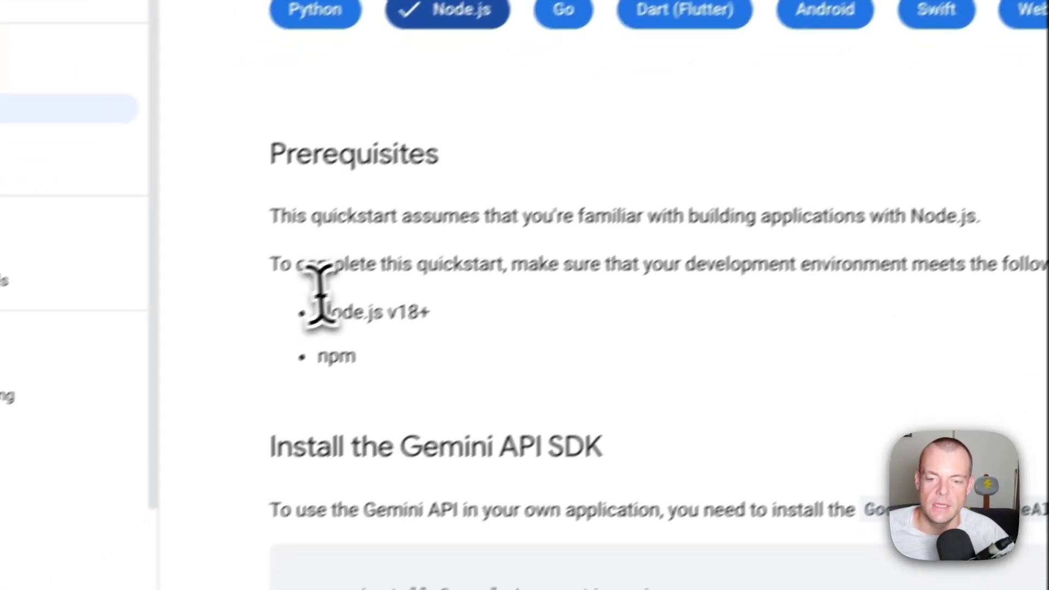
pyautogui.moveTo(320, 312); pyautogui.dragTo(476, 311)
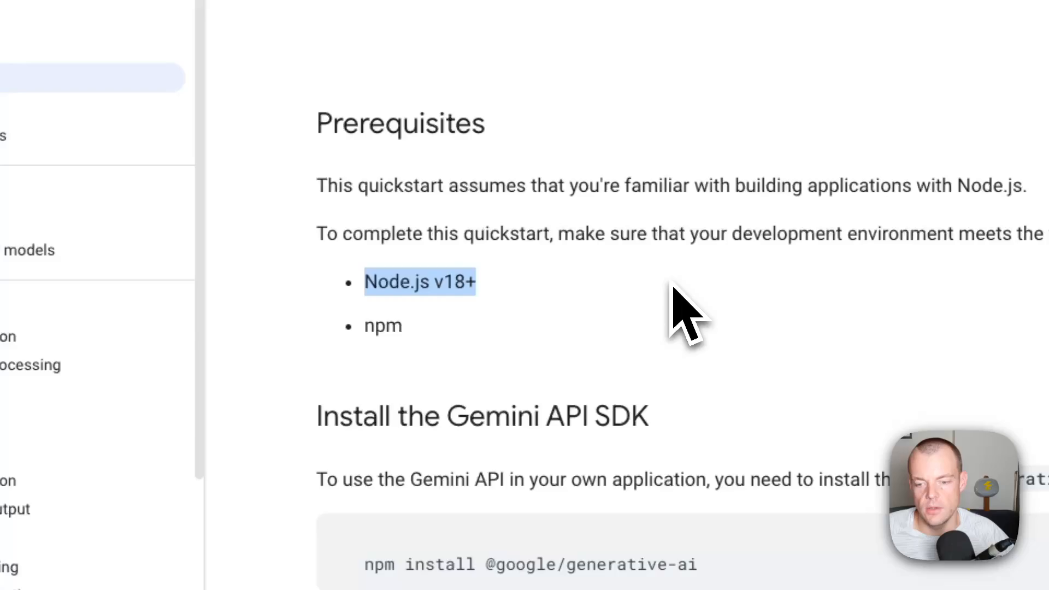
pyautogui.scroll(-2, 443, 303)
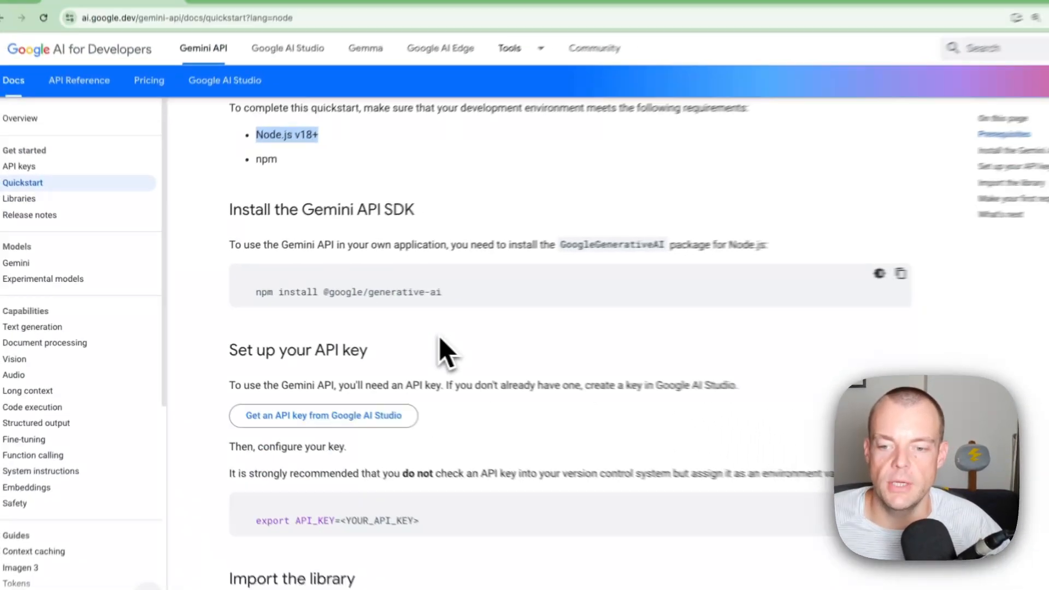
pyautogui.scroll(-1, 442, 304)
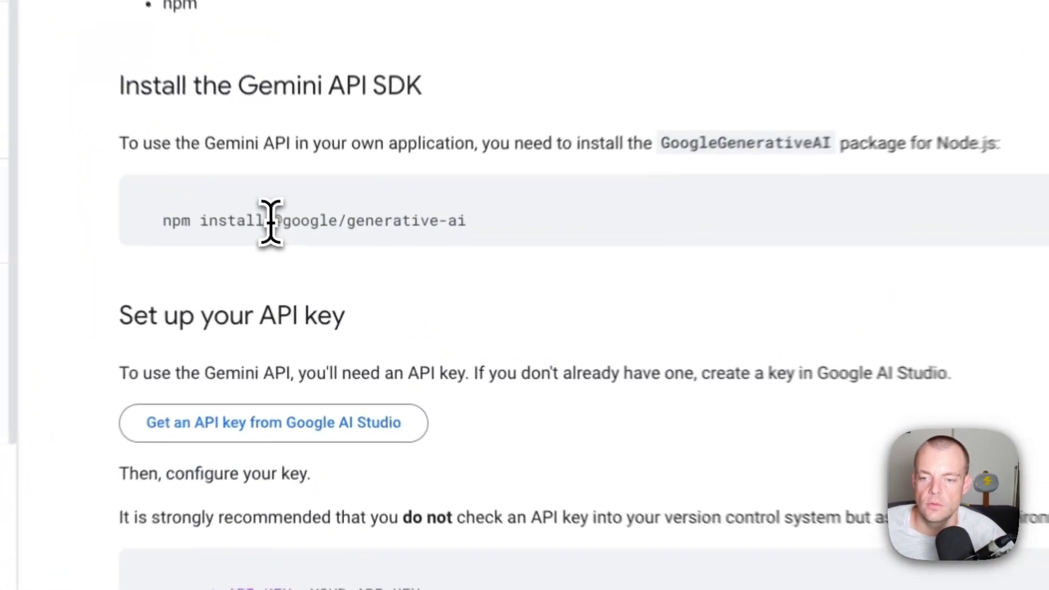
pyautogui.moveTo(305, 274); pyautogui.dragTo(408, 274)
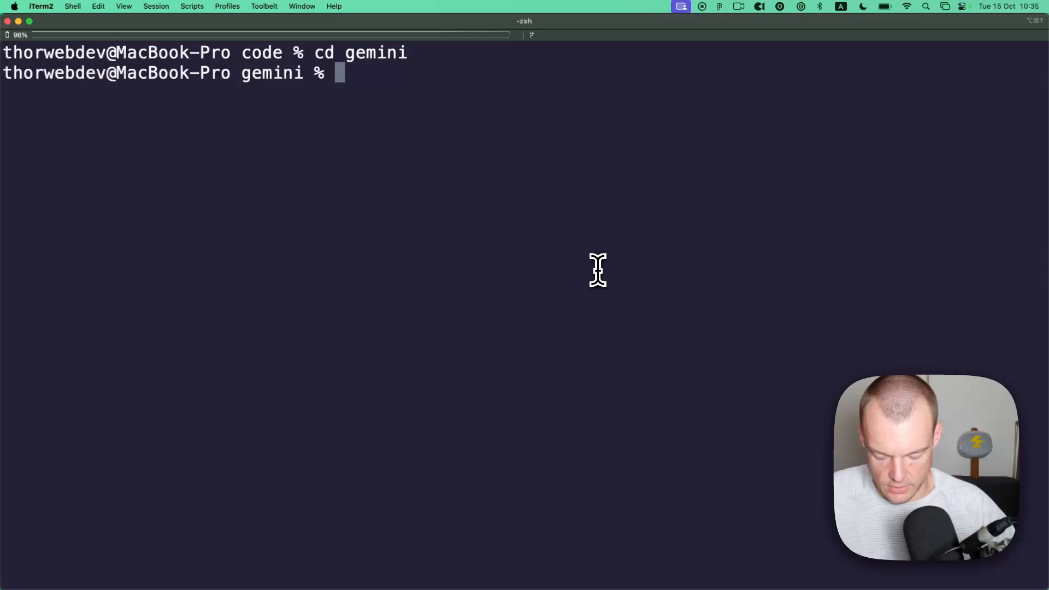
pyautogui.write('mkd')
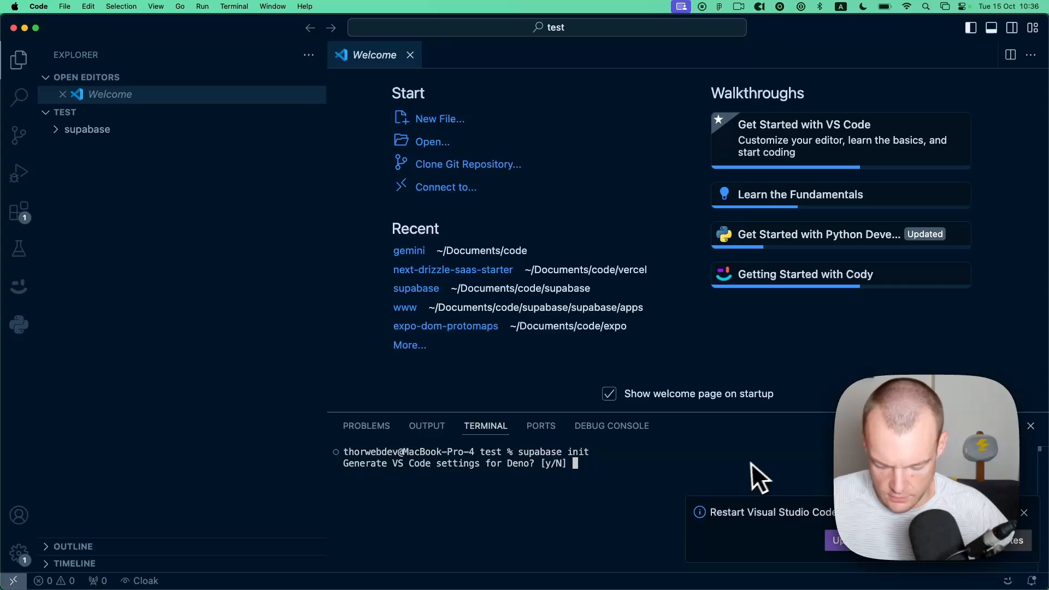
pyautogui.write('y')
# Step: Confirm Deno editor settings for supabase init and clear the terminal
pyautogui.press('Return')
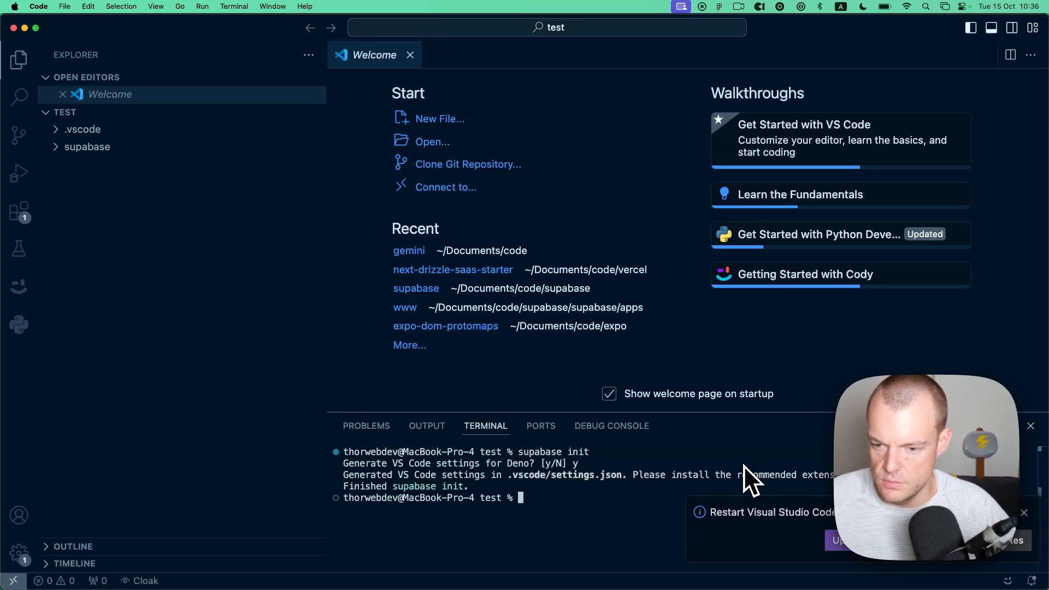
pyautogui.press('super+k')
pyautogui.write('supabase functions new gemini')
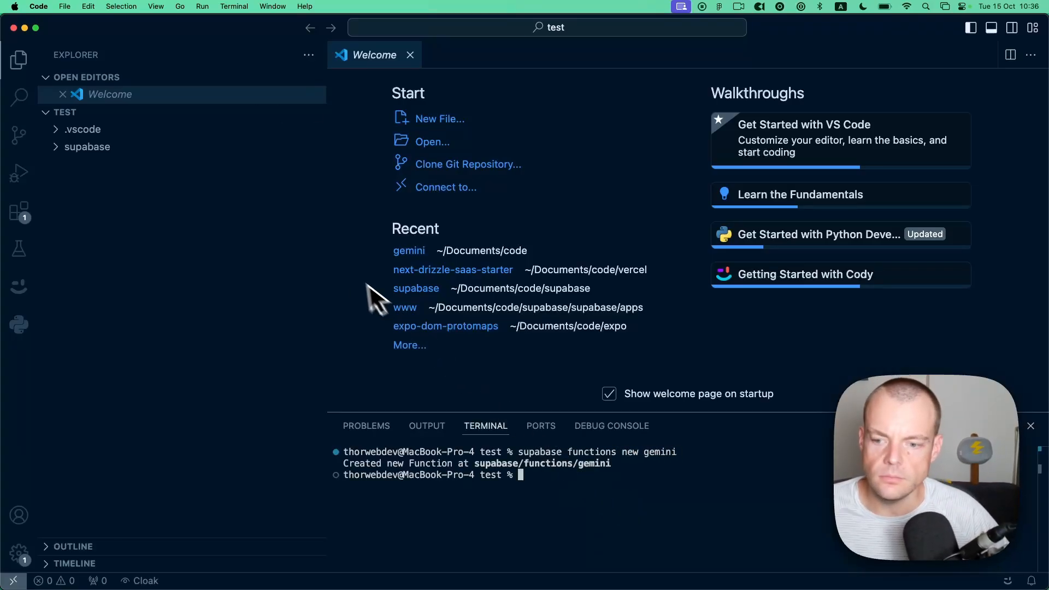
# Step: In supabase/functions/gemini/index.ts, duplicate the Supabase runtime import line
pyautogui.click(87, 146)
pyautogui.click(189, 304)
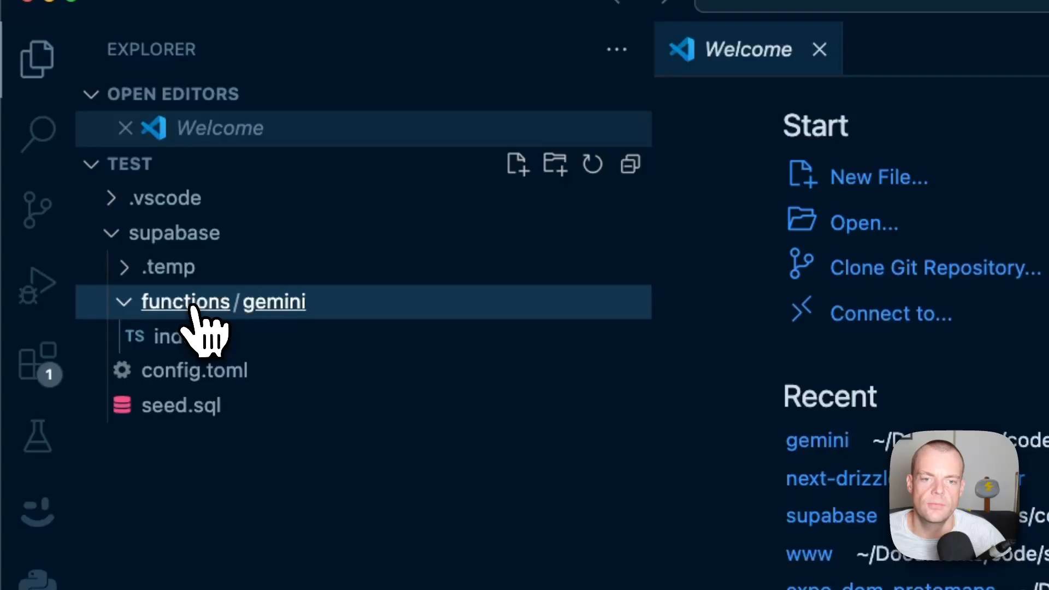
pyautogui.click(190, 337)
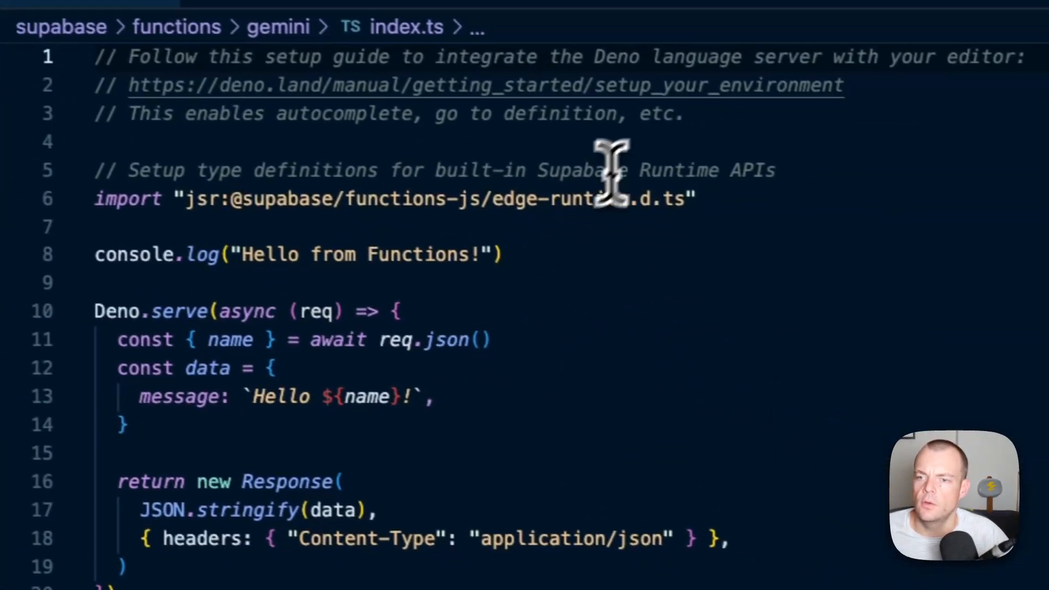
pyautogui.click(752, 199)
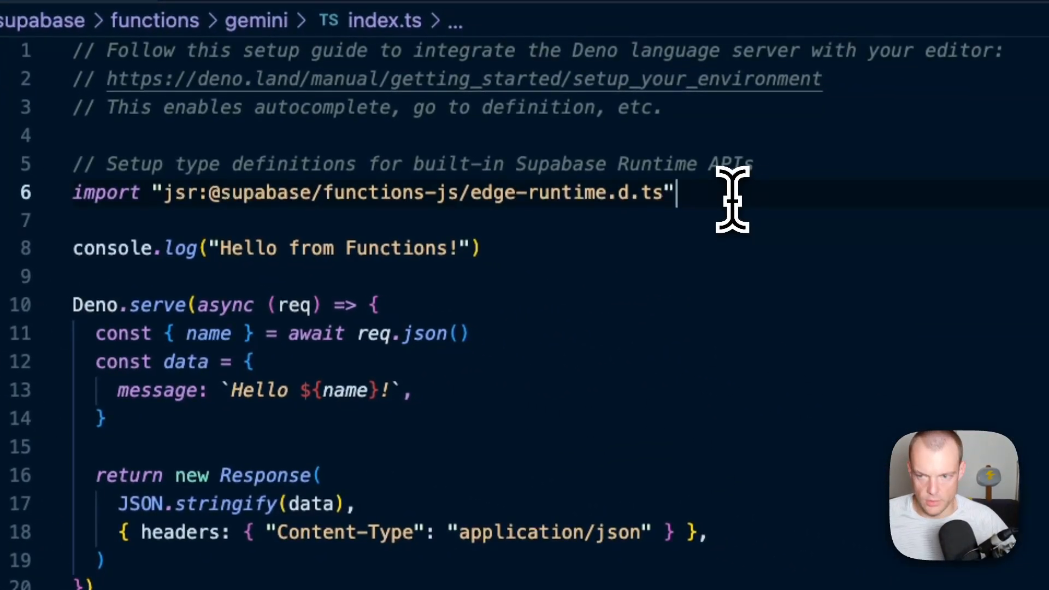
pyautogui.hotkey('shift', 'alt', 'Down')
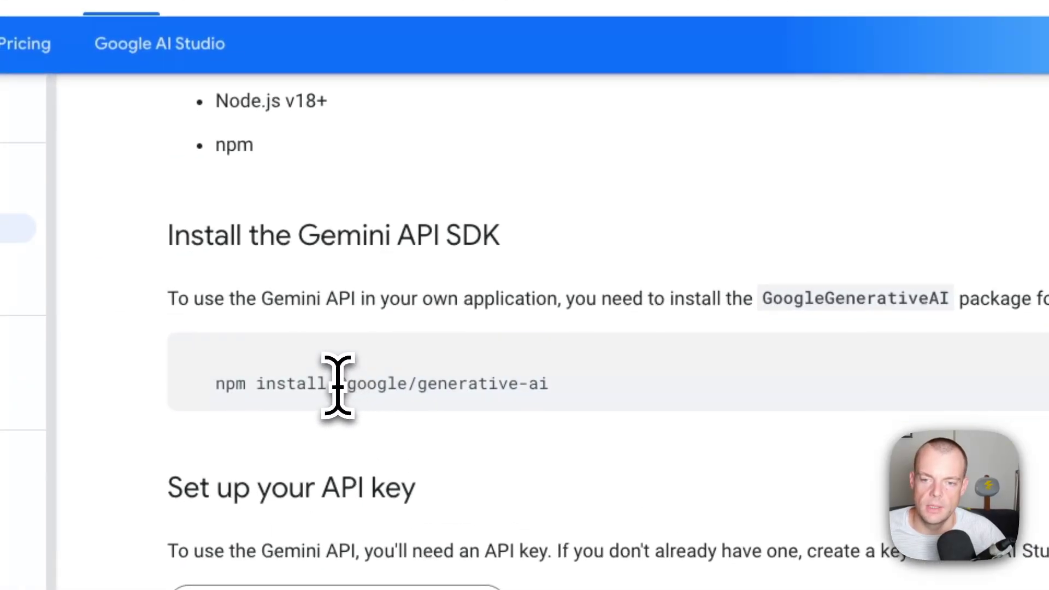
pyautogui.moveTo(336, 385); pyautogui.dragTo(514, 387)
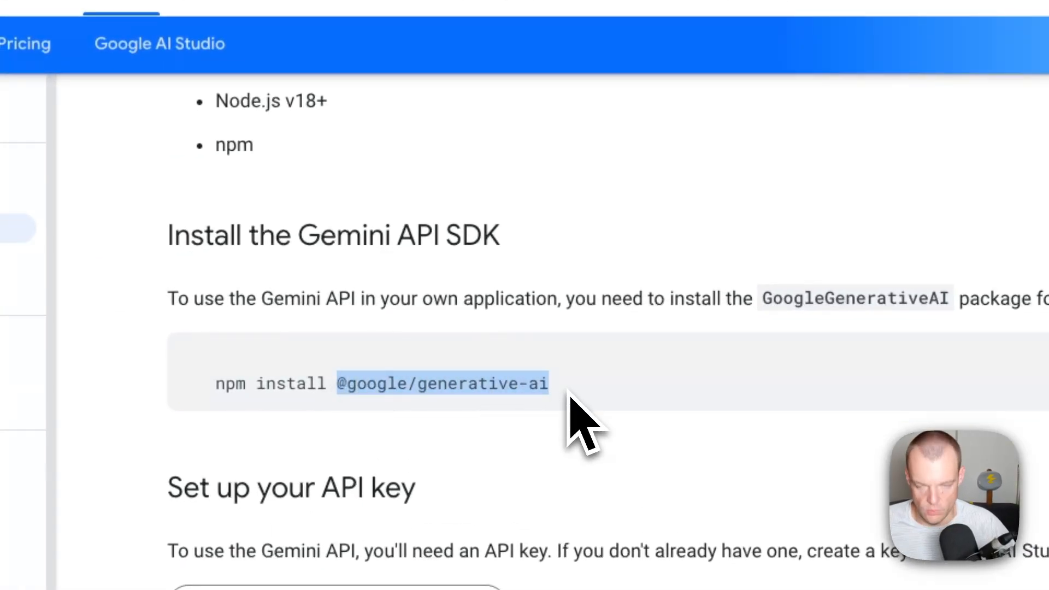
pyautogui.hotkey('ctrl', 'c')
pyautogui.hotkey('alt', 'Tab')
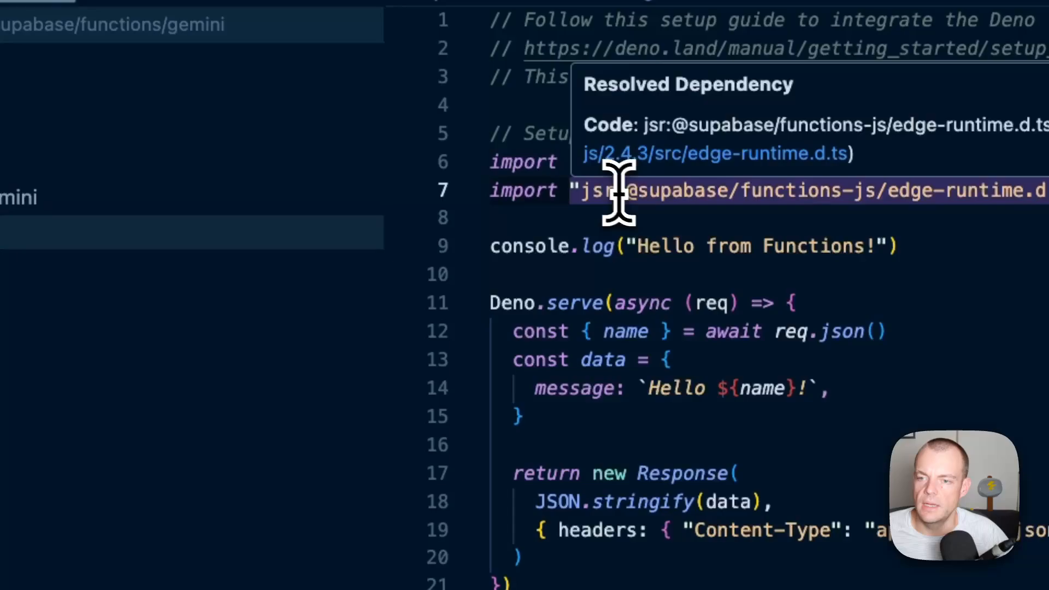
pyautogui.click(630, 190)
pyautogui.hotkey('shift', 'End')
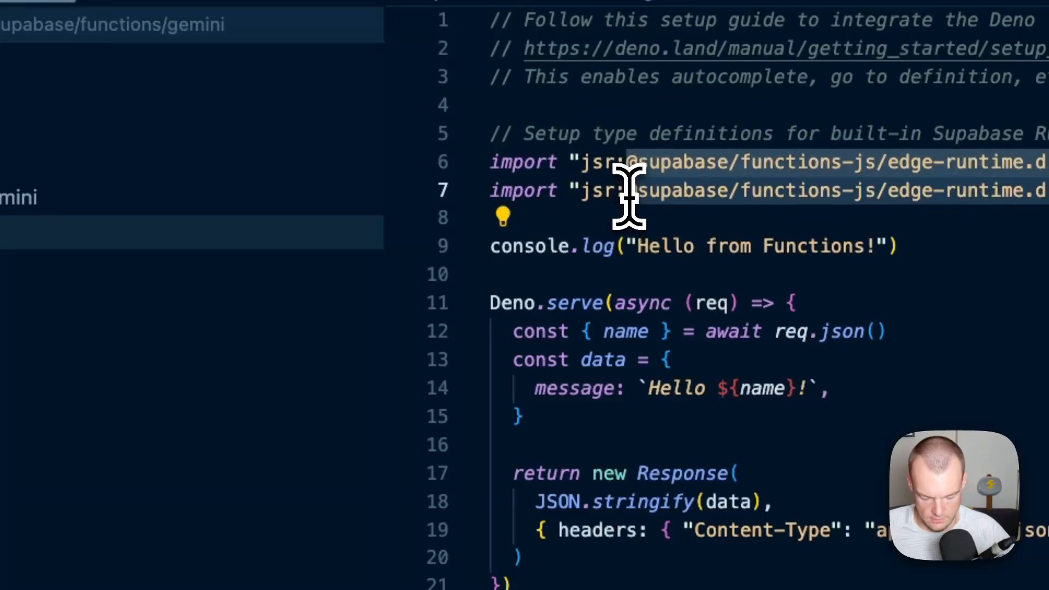
pyautogui.hotkey('ctrl', 'v')
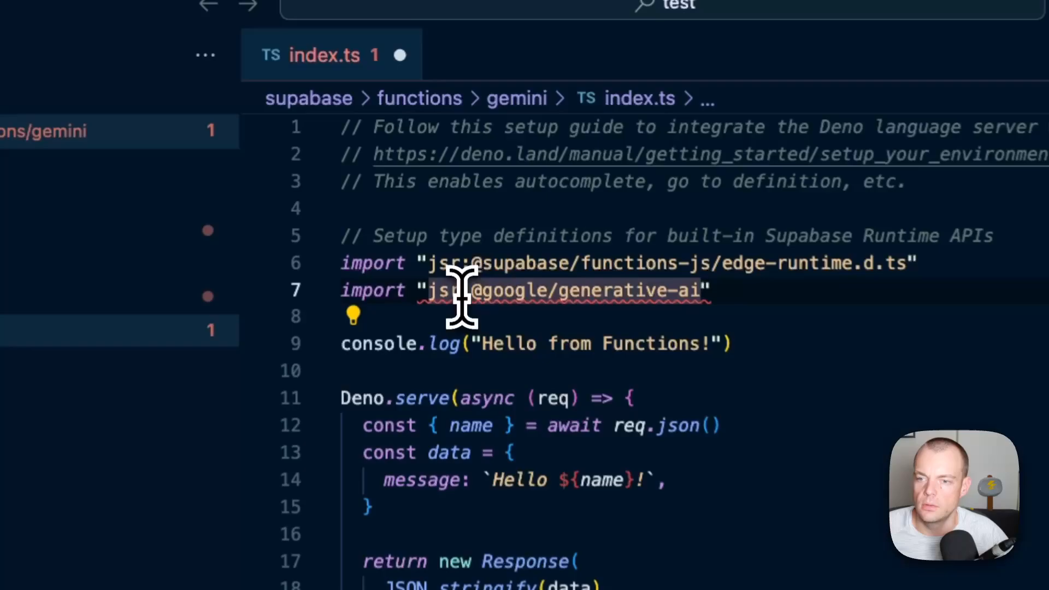
pyautogui.doubleClick(462, 290)
pyautogui.press('BackSpace')
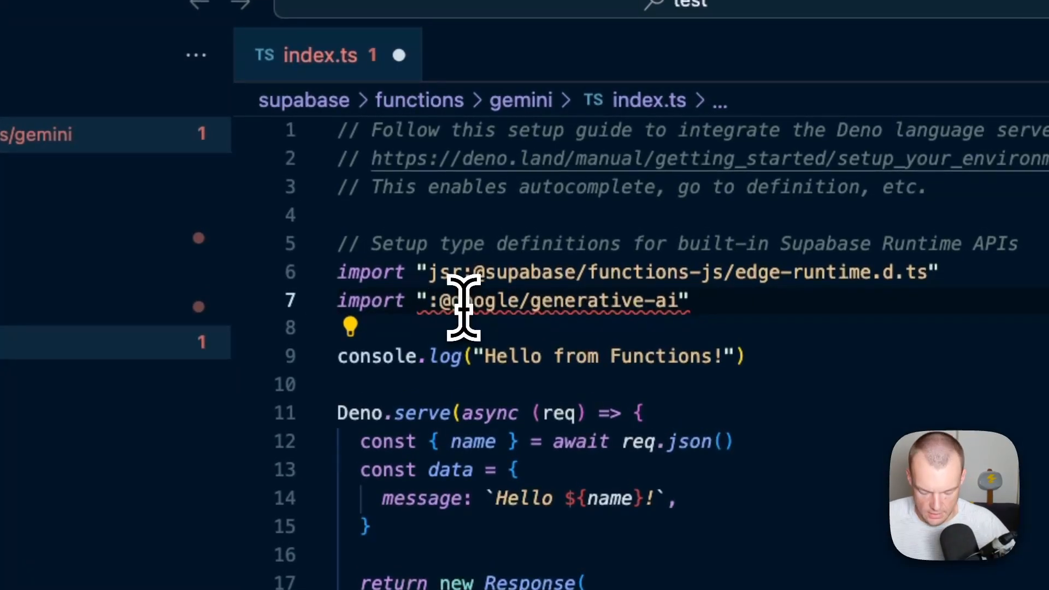
pyautogui.write('npm')
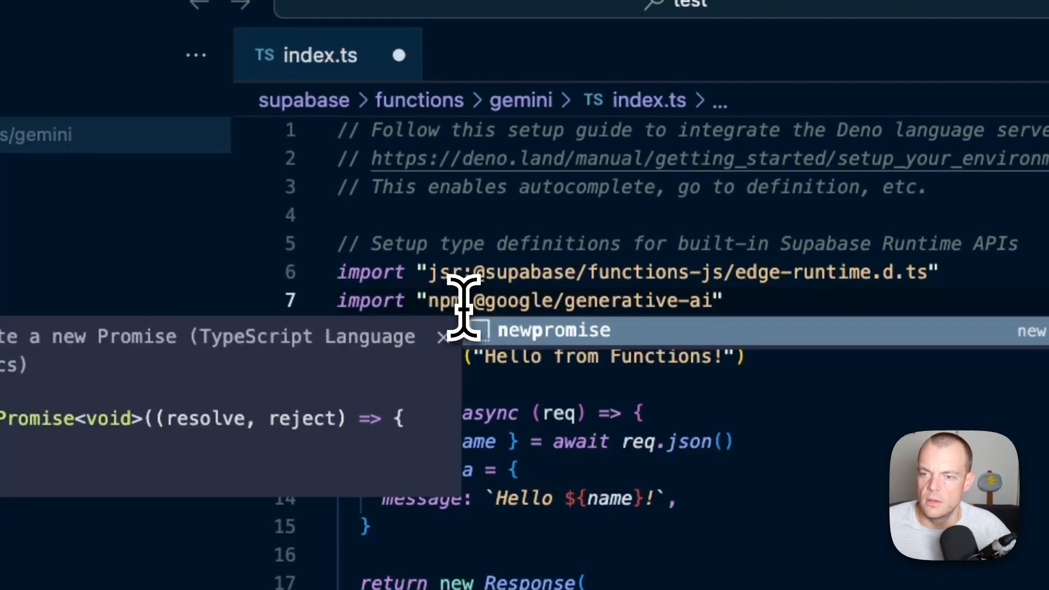
pyautogui.click(557, 272)
pyautogui.doubleClick(573, 272)
pyautogui.press('super+s')
pyautogui.write(';')
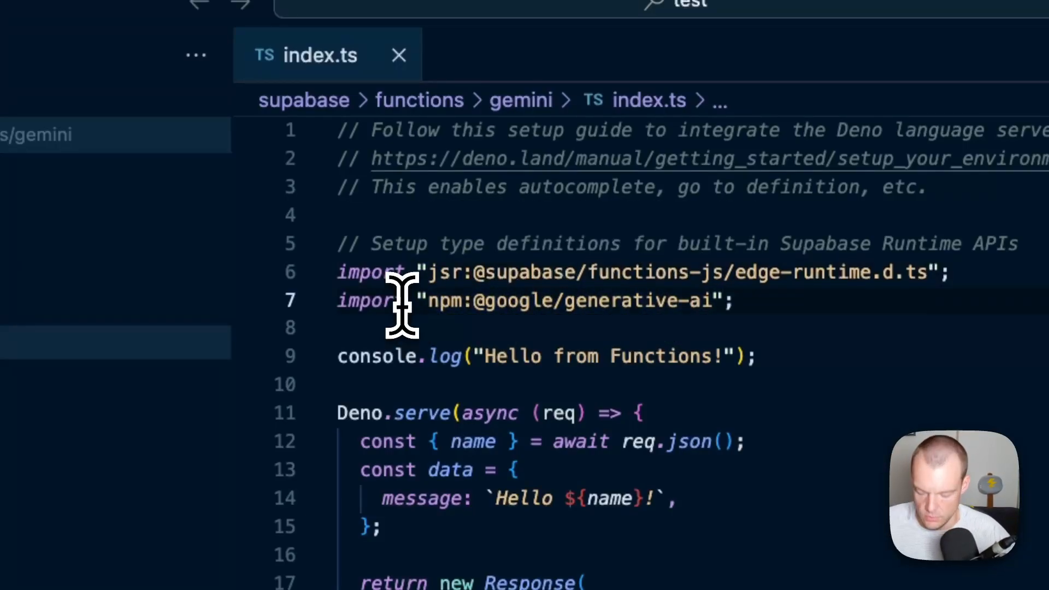
pyautogui.write('{} from')
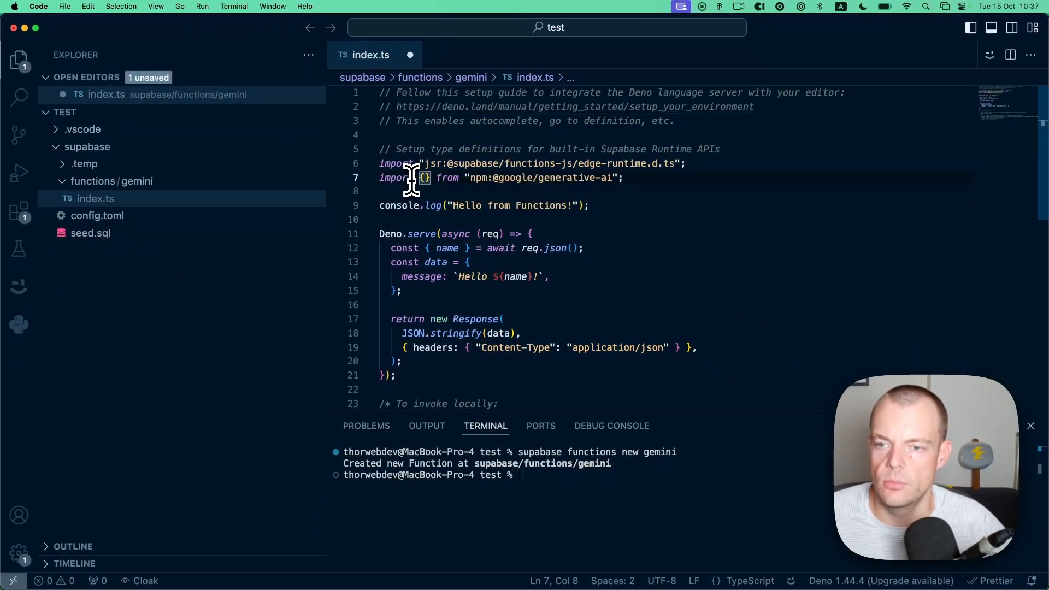
# Step: Import GoogleGenerativeAI inside the braces from the docs, save, and return to the browser
pyautogui.press('super+Tab')
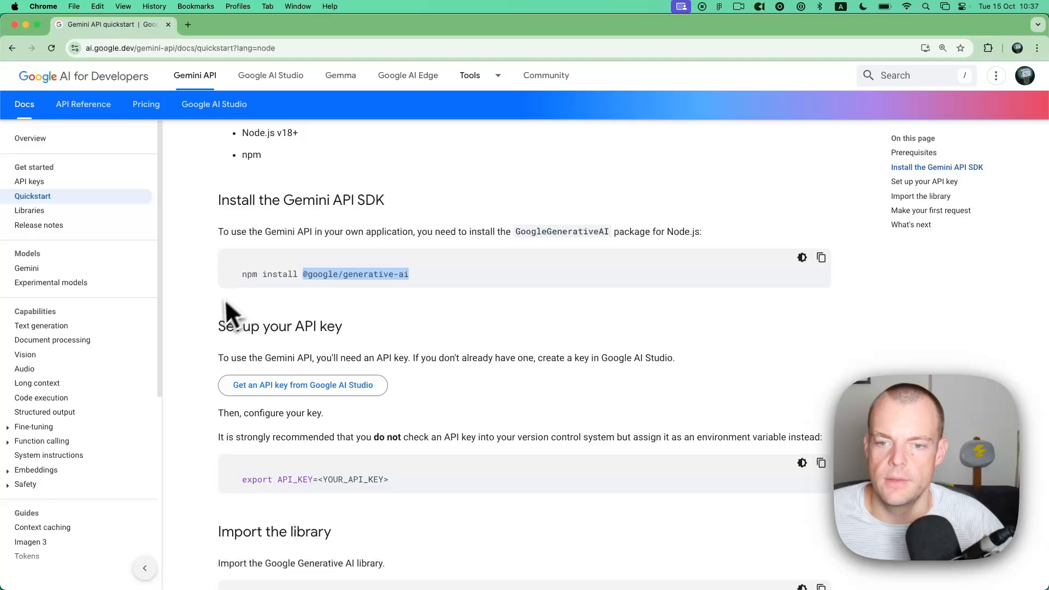
pyautogui.scroll(-5, 263, 343)
pyautogui.scroll(3, 283, 320)
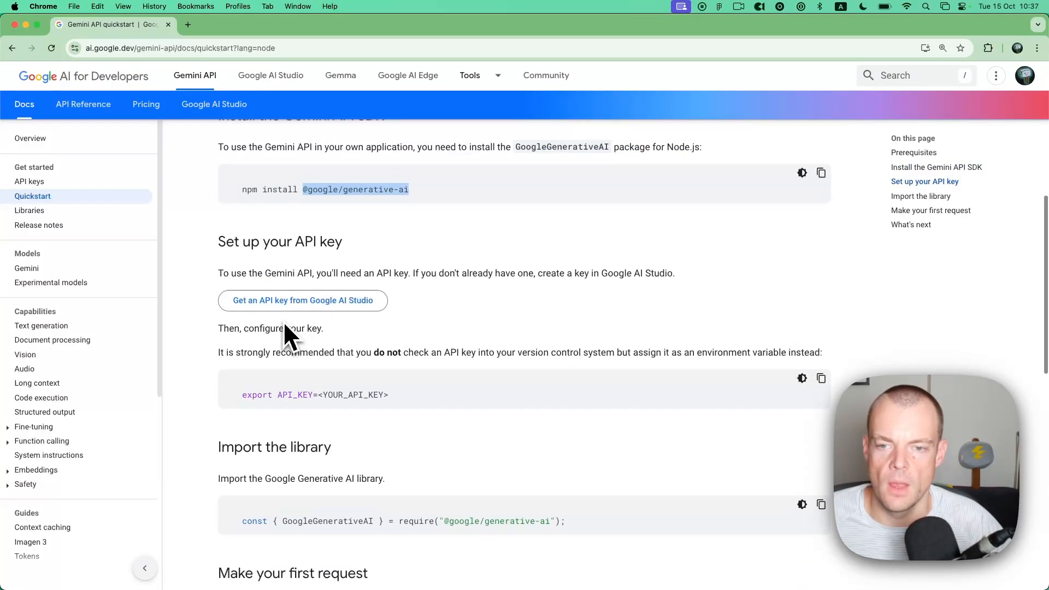
pyautogui.scroll(-2, 319, 246)
pyautogui.doubleClick(316, 445)
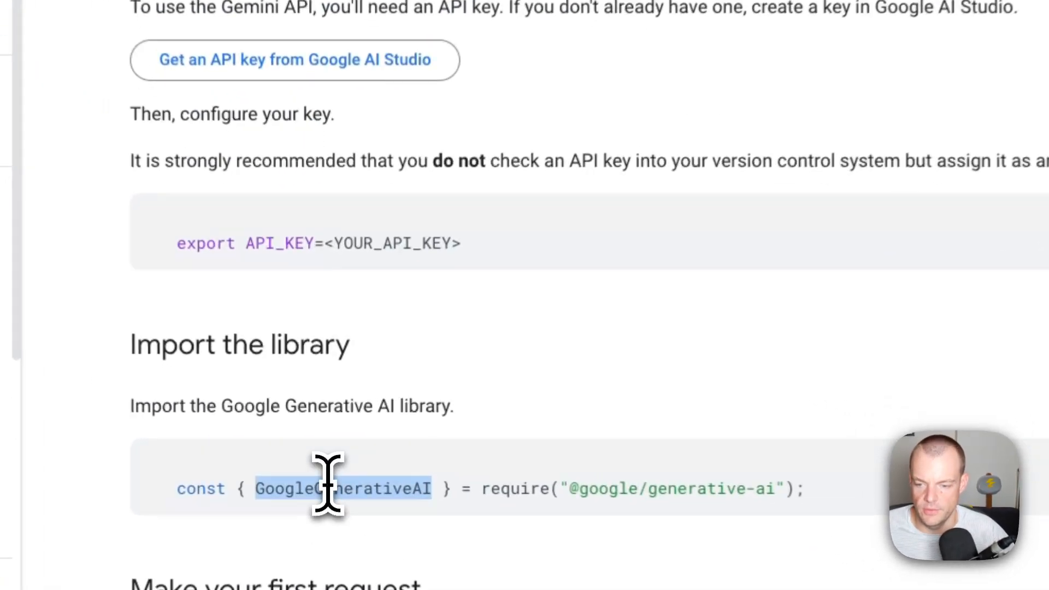
pyautogui.hotkey('ctrl', 'c')
pyautogui.press('super+Tab')
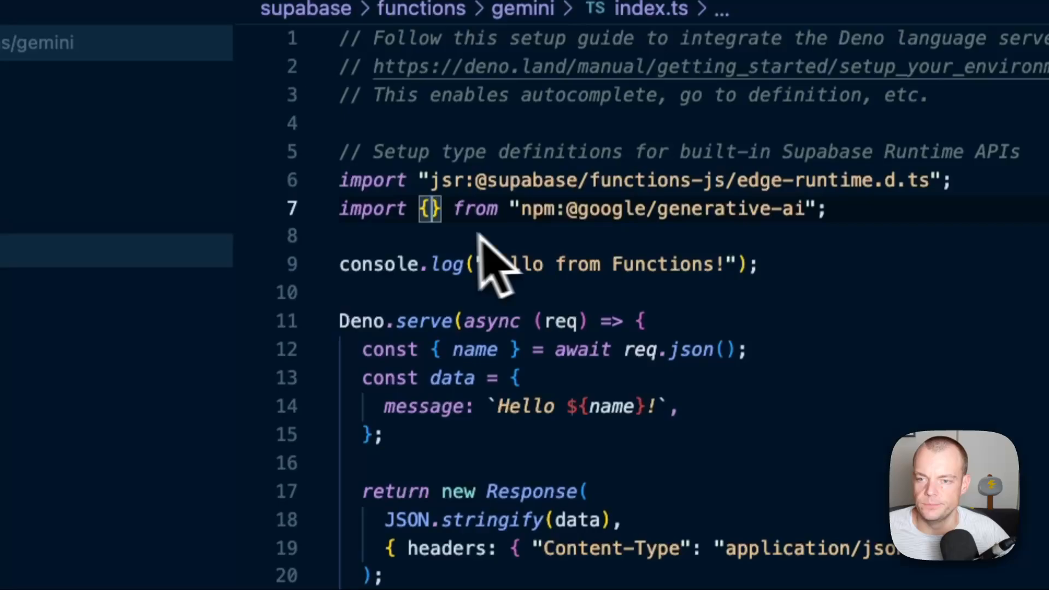
pyautogui.hotkey('ctrl', 'v')
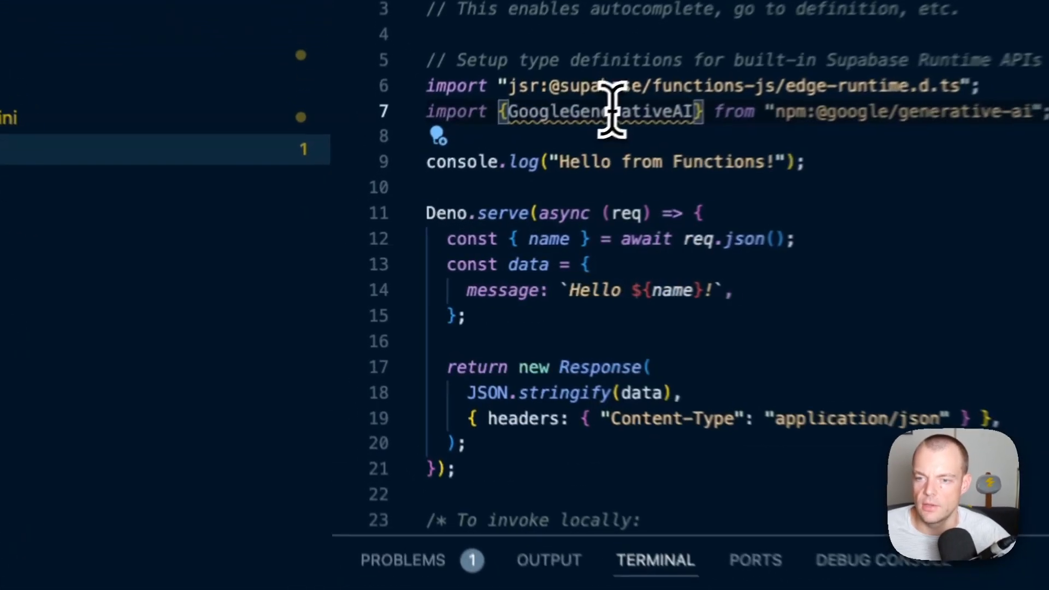
pyautogui.press('super+s')
pyautogui.press('super+Tab')
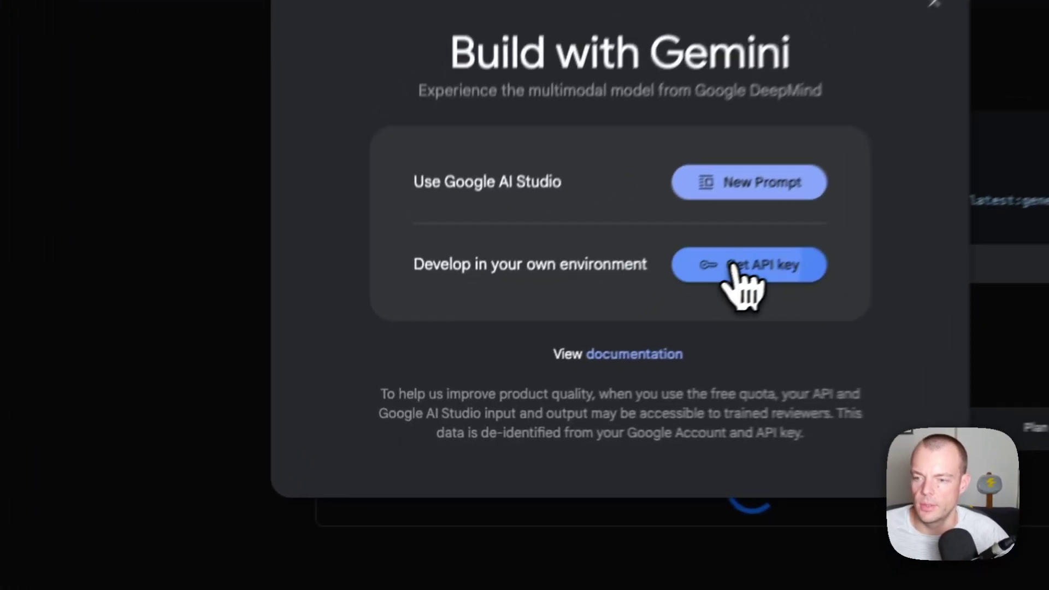
# Step: Accept the Gemini API terms and opt in to update emails
pyautogui.click(597, 343)
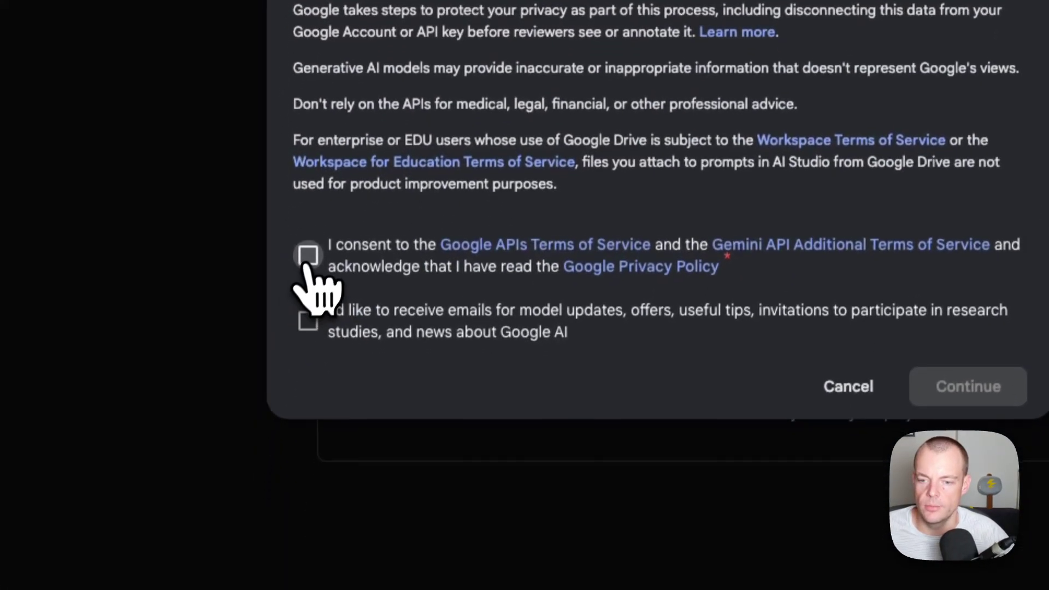
pyautogui.click(307, 256)
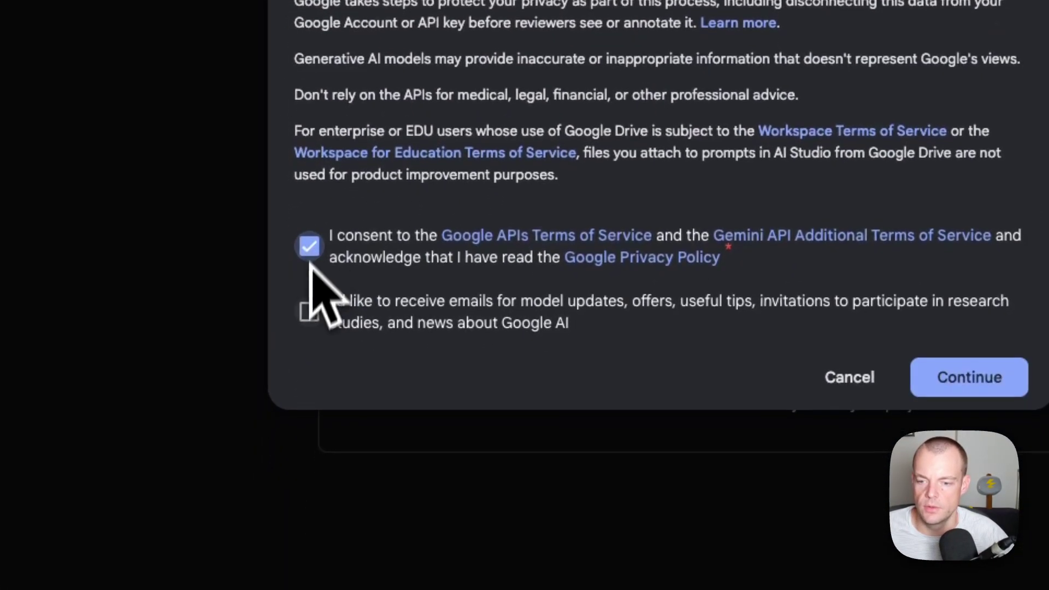
pyautogui.click(307, 322)
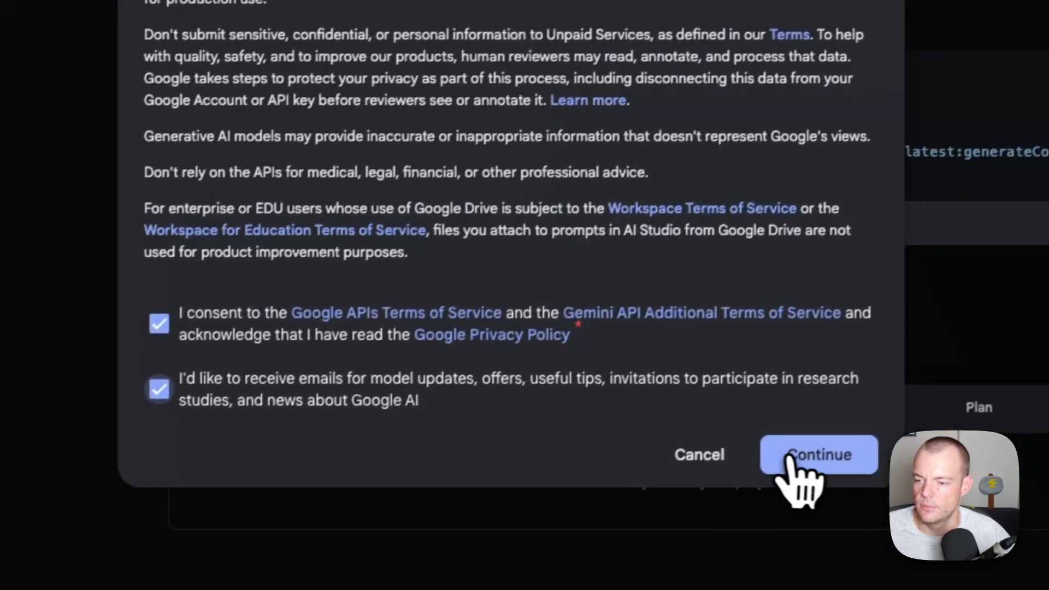
pyautogui.click(818, 455)
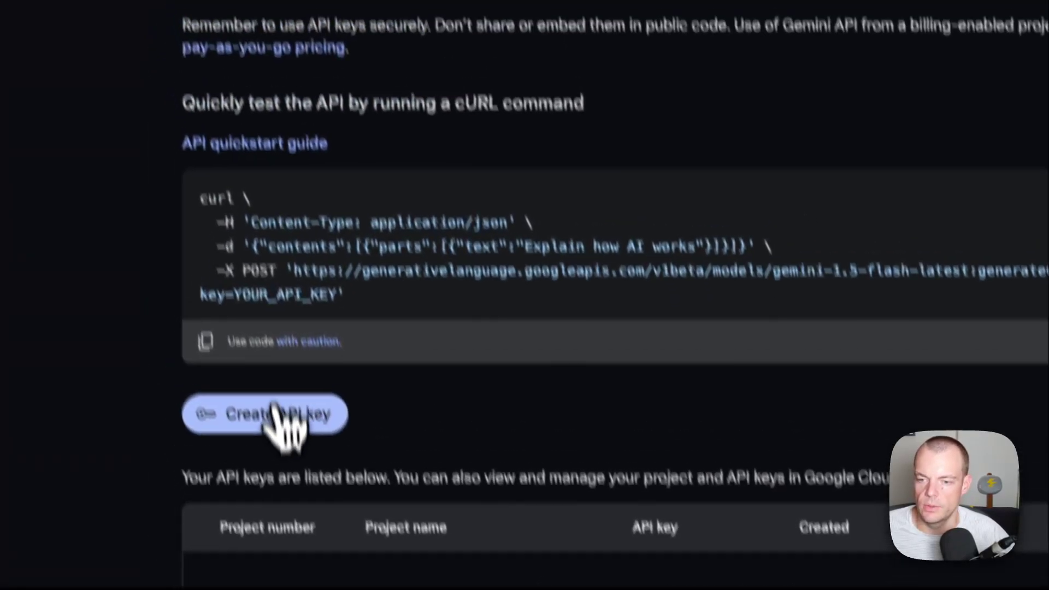
# Step: Create a new API key in a new project, dismissing the safety reminder
pyautogui.click(232, 306)
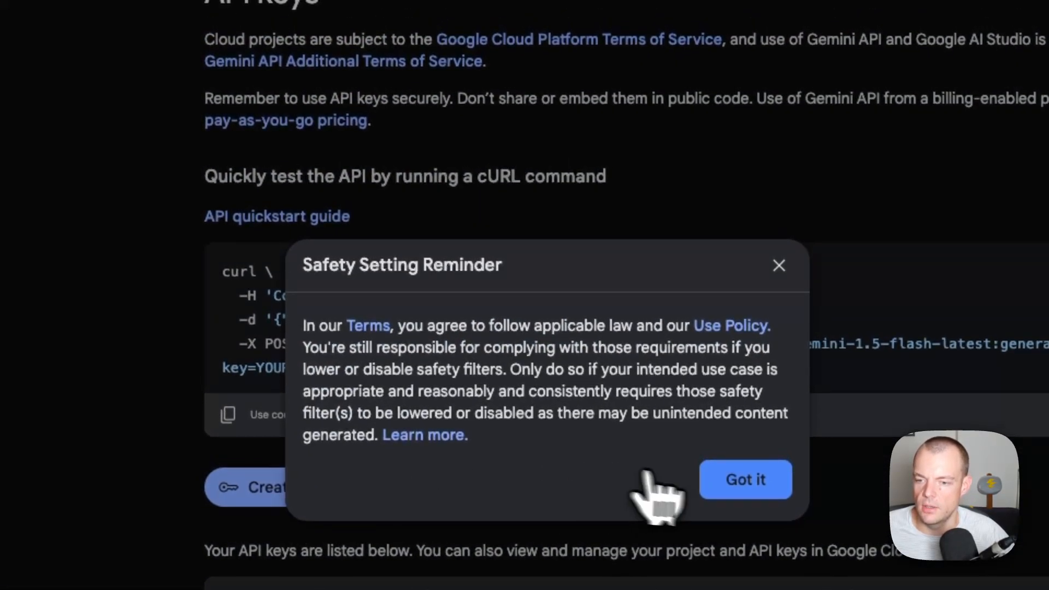
pyautogui.click(746, 481)
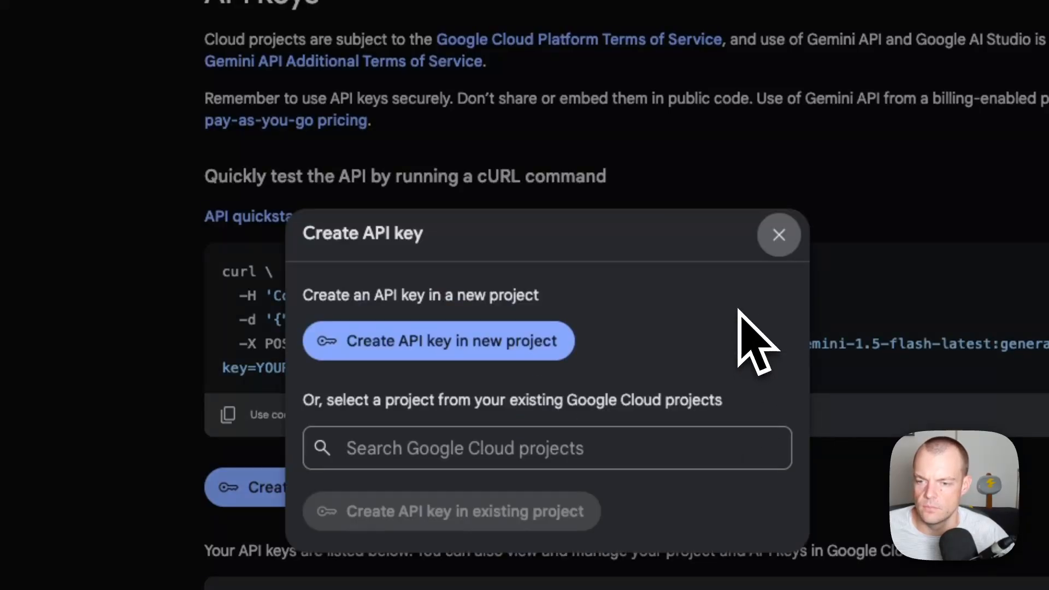
pyautogui.click(414, 341)
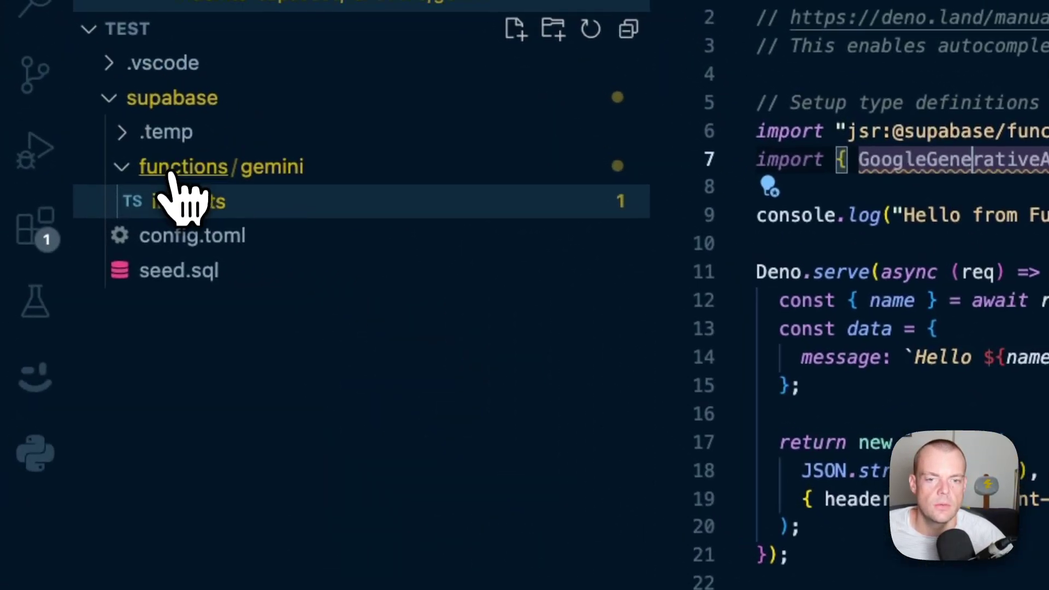
# Step: Create a .env file in functions holding GEMINI_SECRET_KEY with the generated key
pyautogui.rightClick(177, 164)
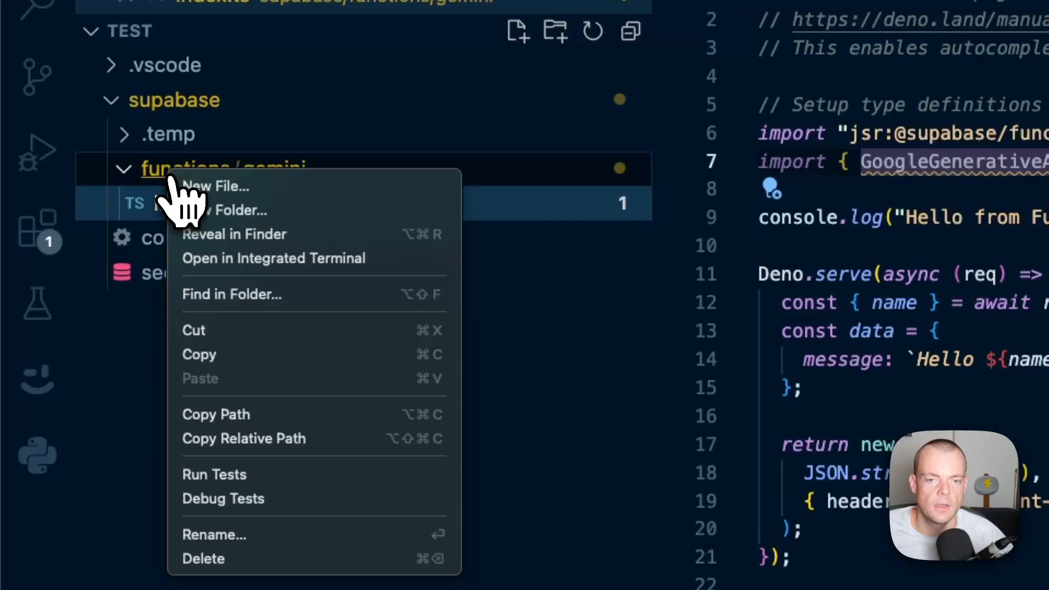
pyautogui.click(216, 187)
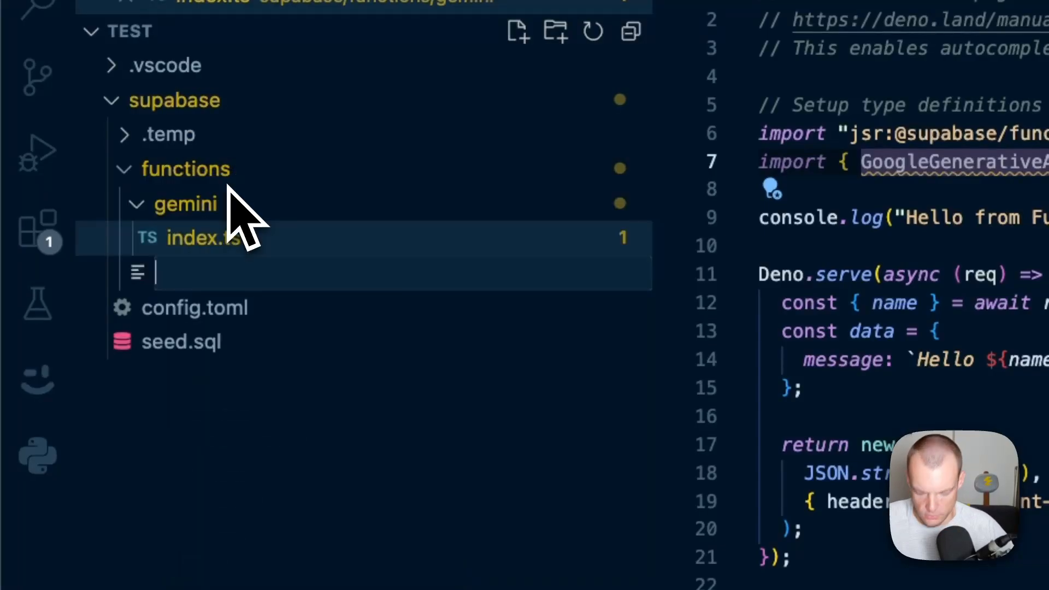
pyautogui.write('.env')
pyautogui.press('Return')
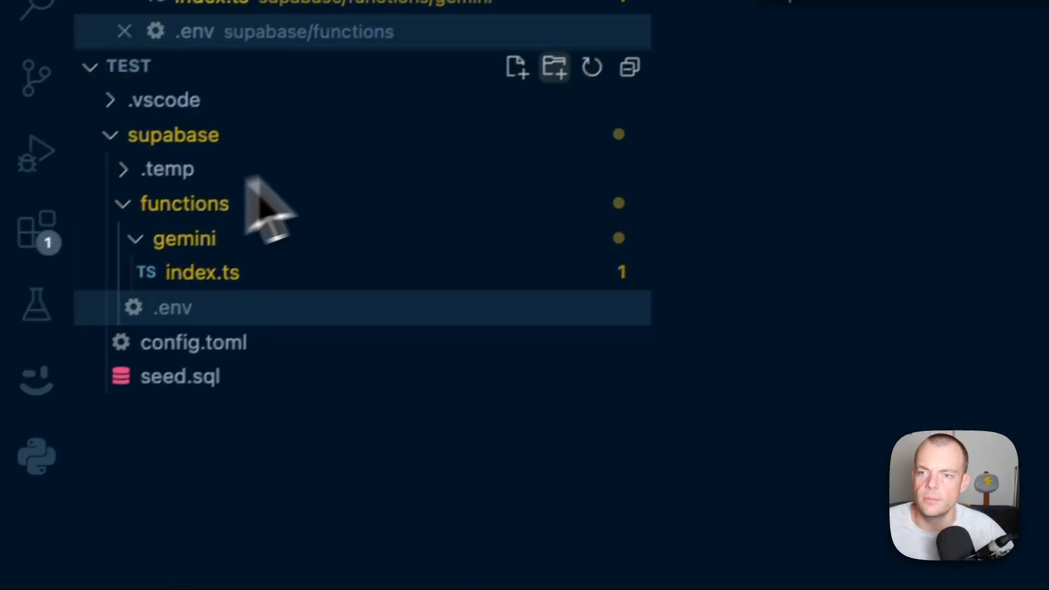
pyautogui.write('GEMIN')
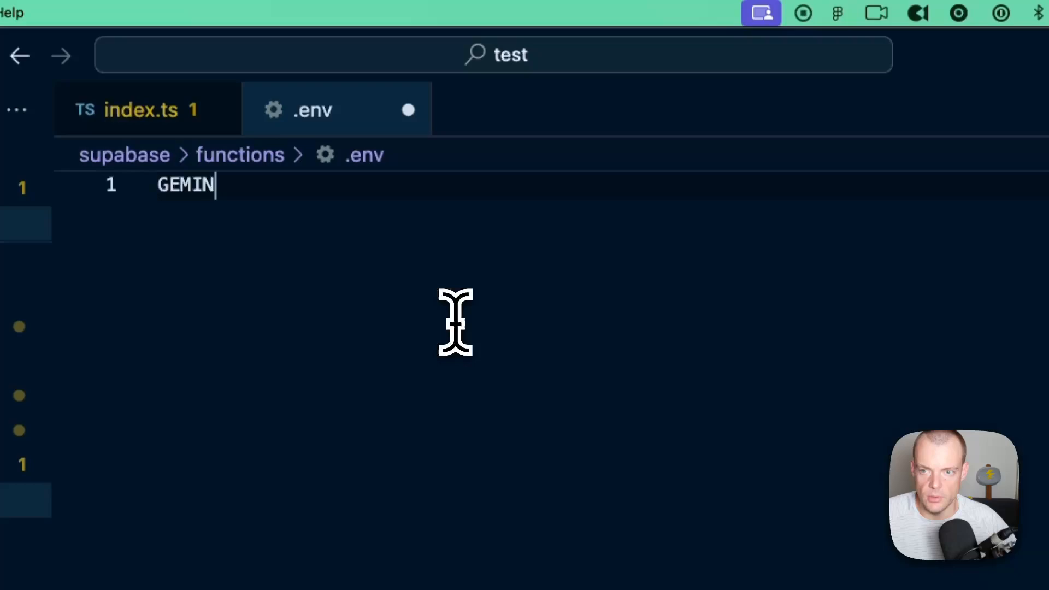
pyautogui.write('I_SEC')
pyautogui.write('RET_')
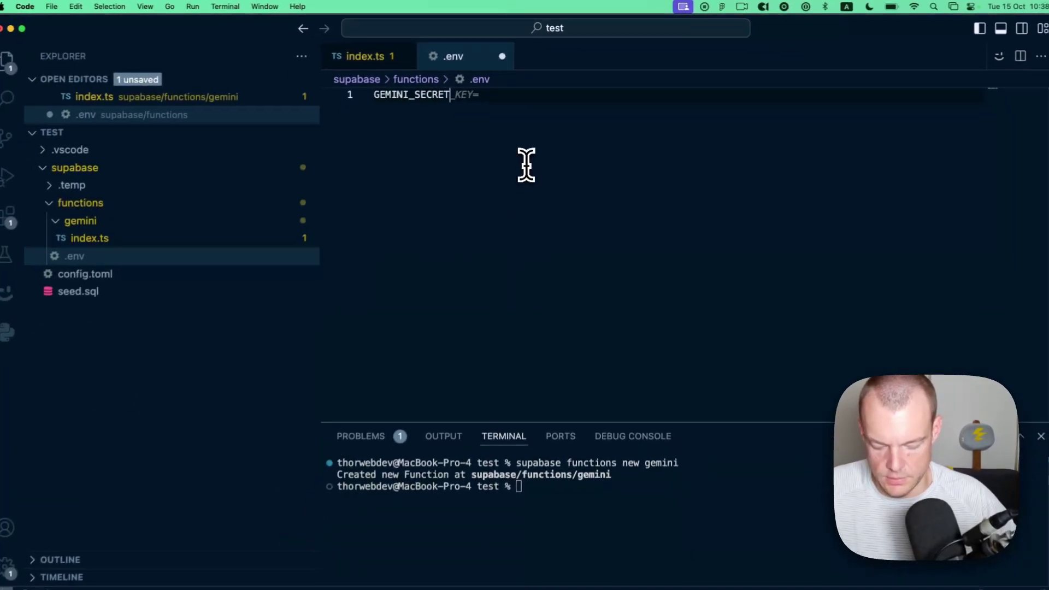
pyautogui.write('KEY=')
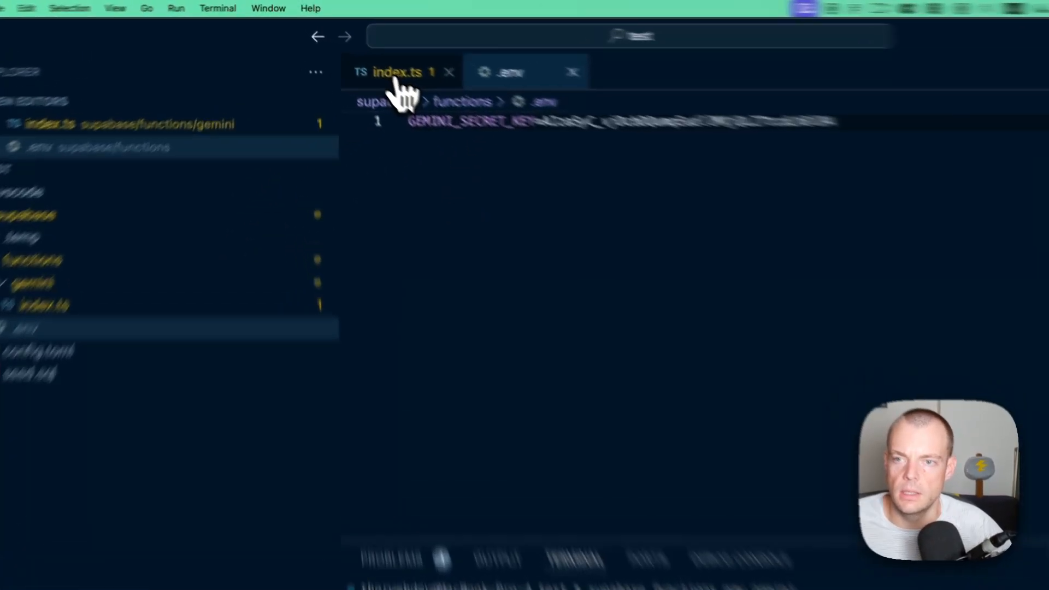
pyautogui.click(370, 54)
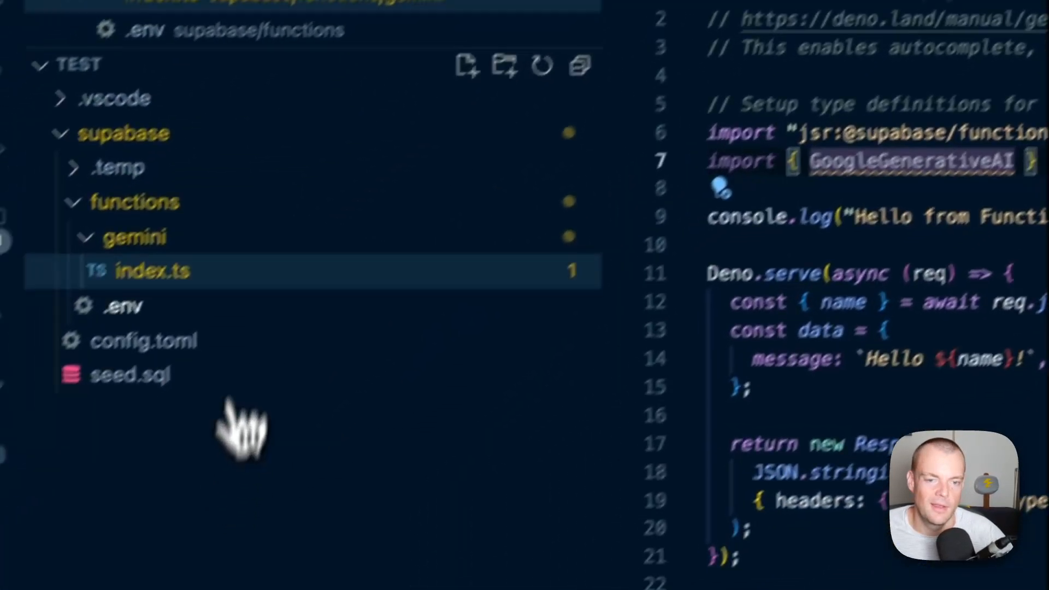
pyautogui.press('super+Tab')
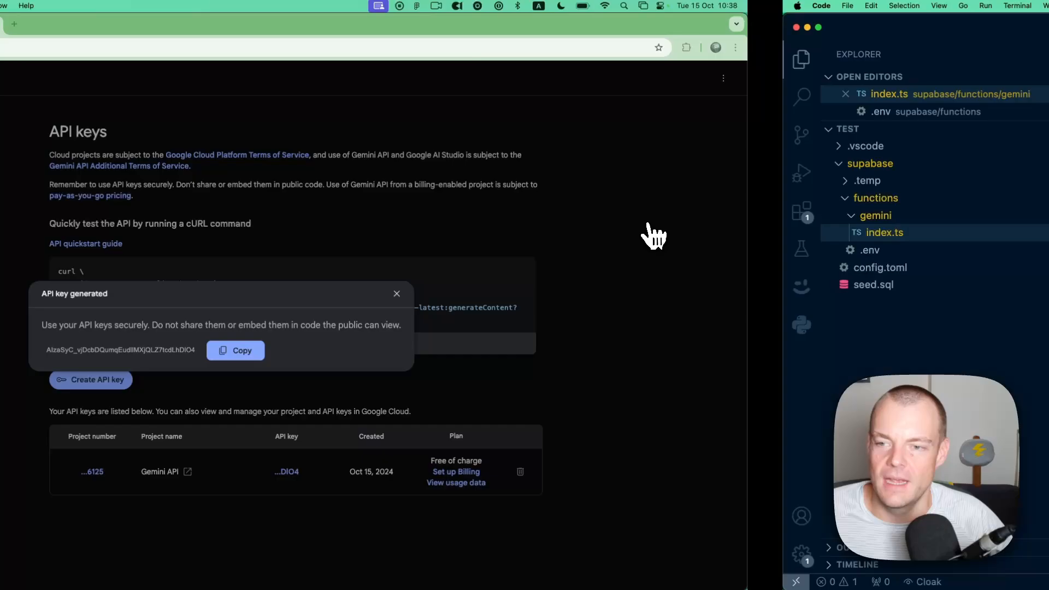
# Step: Replace the console.log line with the genAI and gemini-1.5-flash model setup from the docs
pyautogui.click(101, 23)
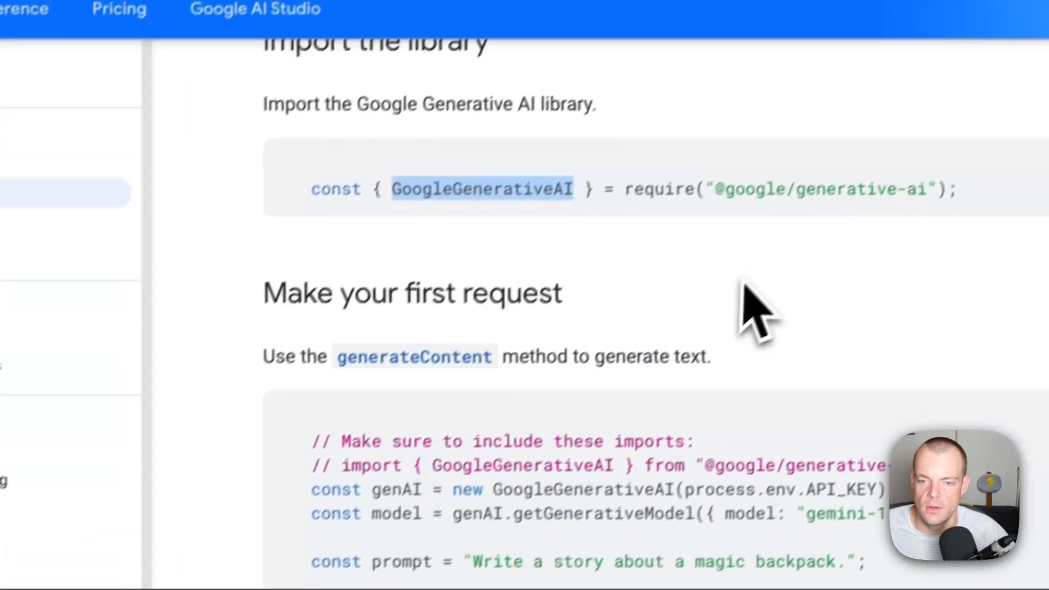
pyautogui.scroll(-3, 712, 247)
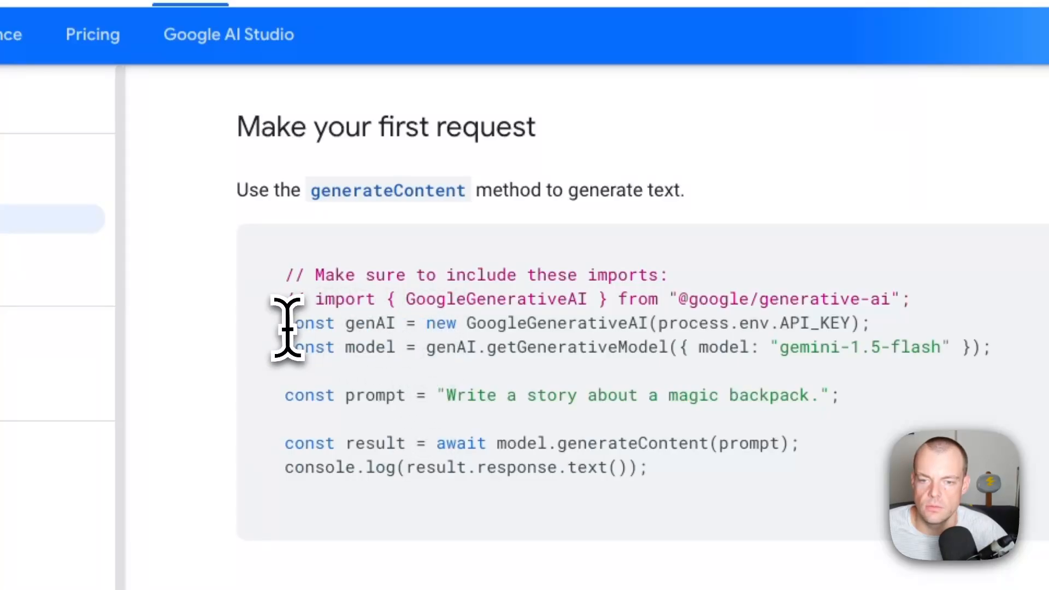
pyautogui.moveTo(285, 324); pyautogui.dragTo(991, 348)
pyautogui.hotkey('ctrl', 'c')
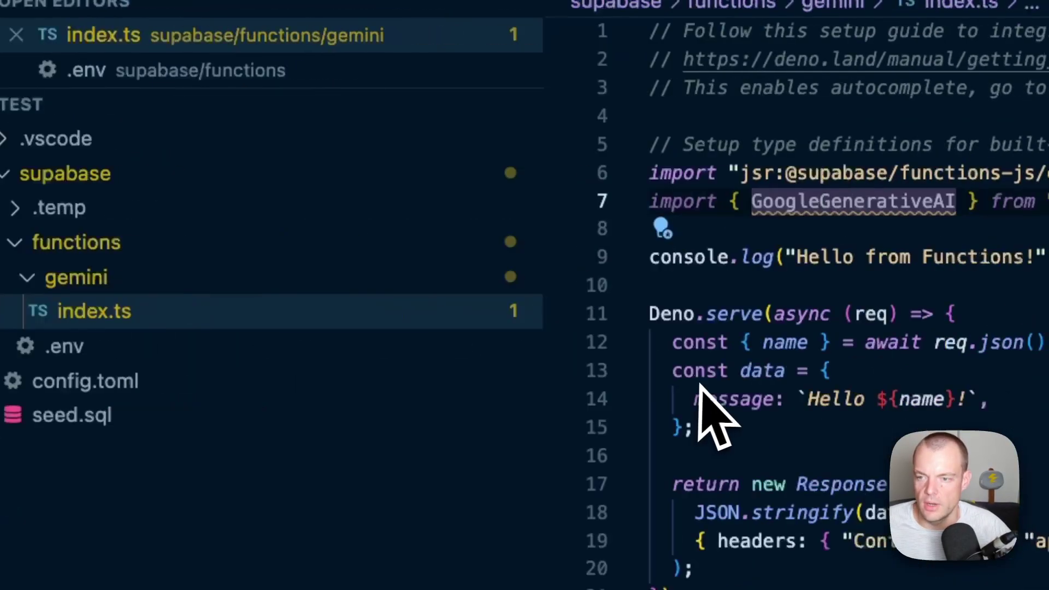
pyautogui.hotkey('alt', 'Tab')
pyautogui.click(567, 259)
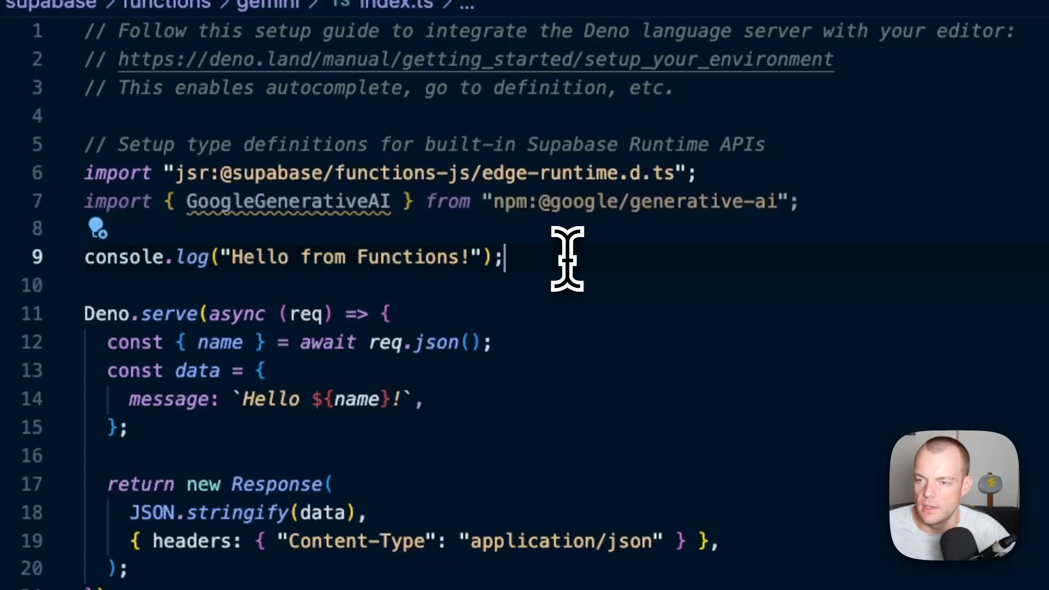
pyautogui.tripleClick(567, 259)
pyautogui.hotkey('ctrl', 'v')
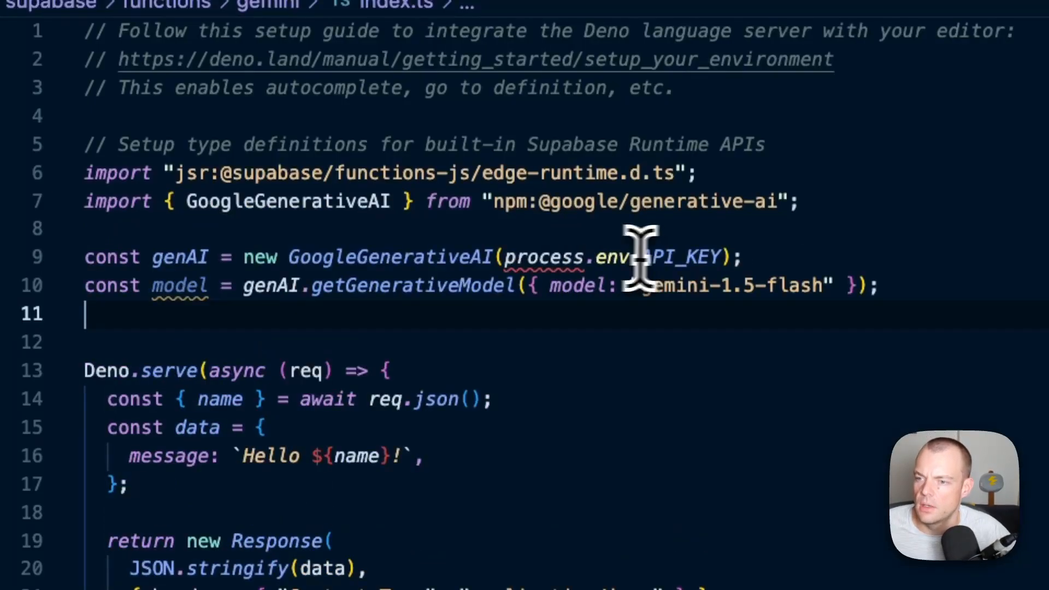
# Step: Read the key with Deno.env.get("GEMINI_SECRET_KEY") instead of process.env.API_KEY
pyautogui.hotkey('shift', 'End')
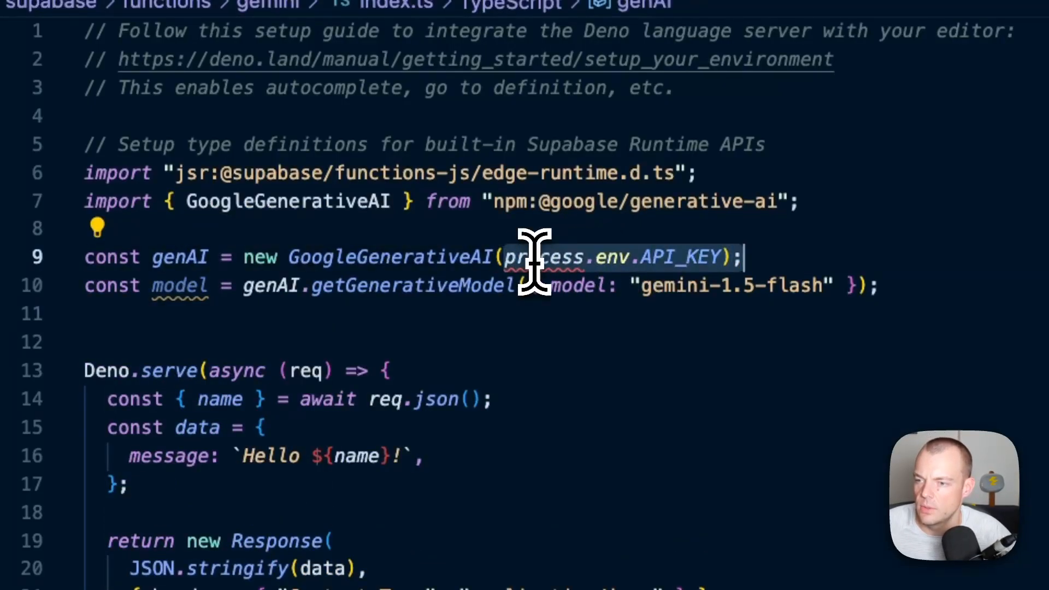
pyautogui.write('Deno.')
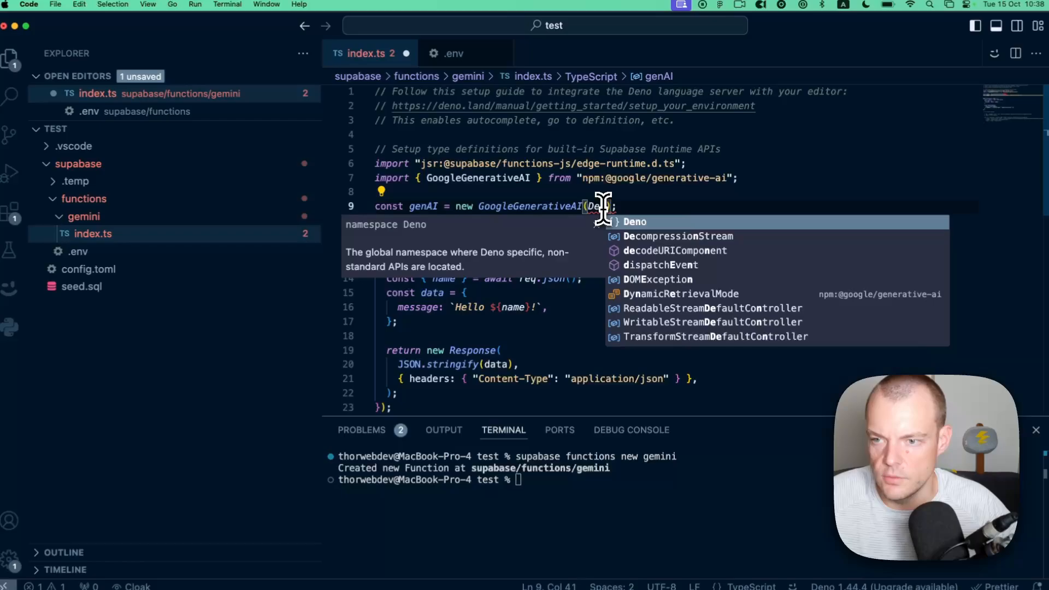
pyautogui.write('env.')
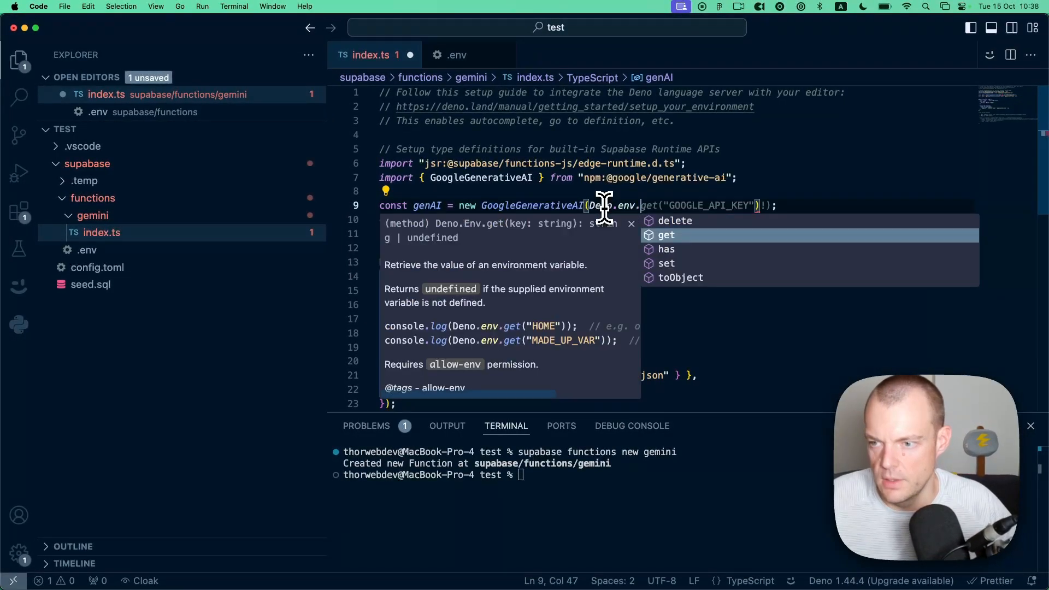
pyautogui.write('get')
pyautogui.press('Escape')
pyautogui.press('Tab')
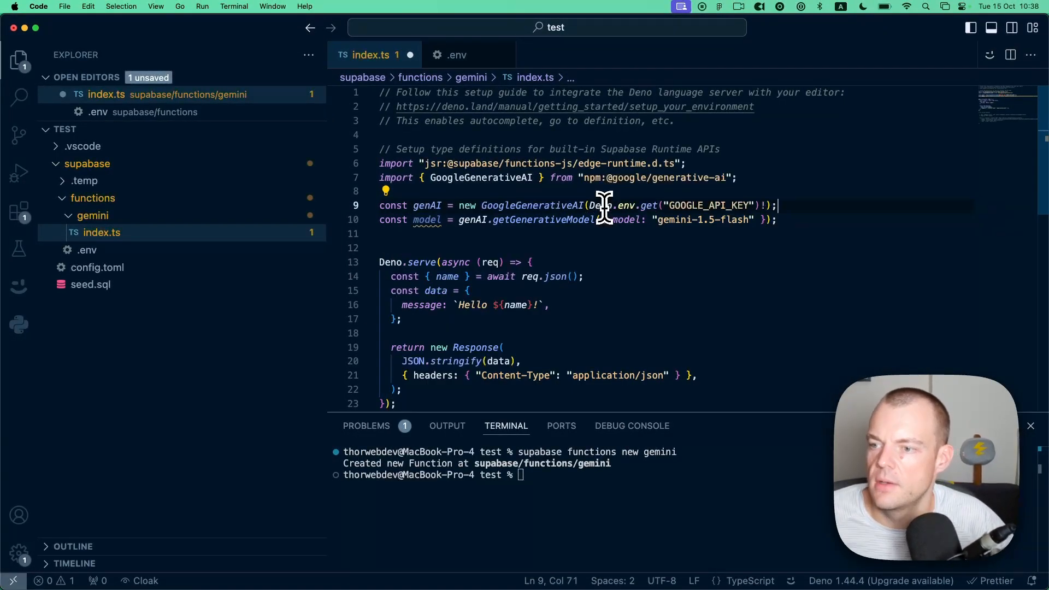
pyautogui.click(456, 54)
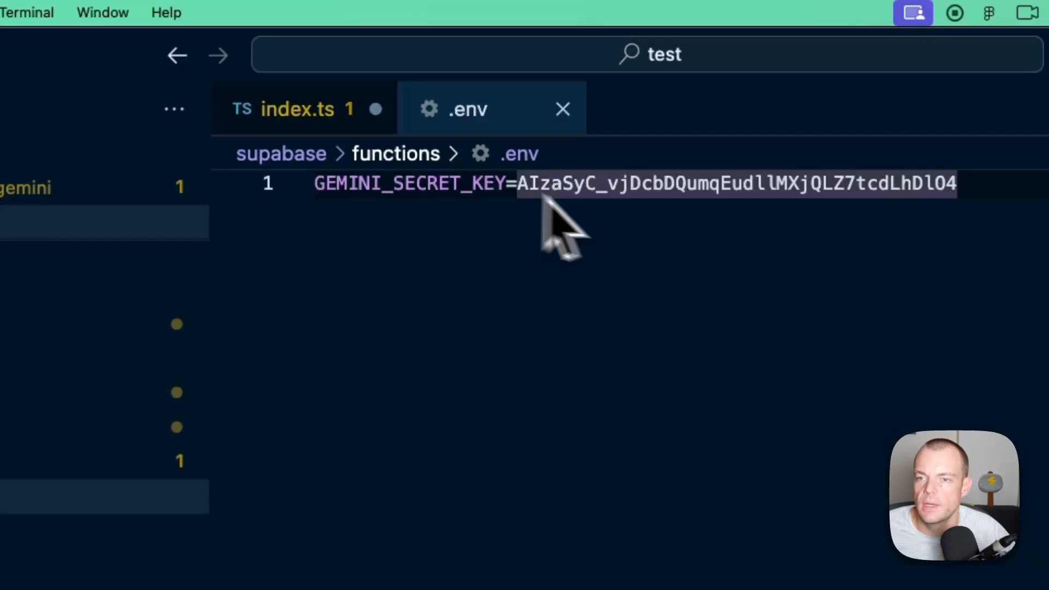
pyautogui.doubleClick(417, 191)
pyautogui.hotkey('ctrl', 'c')
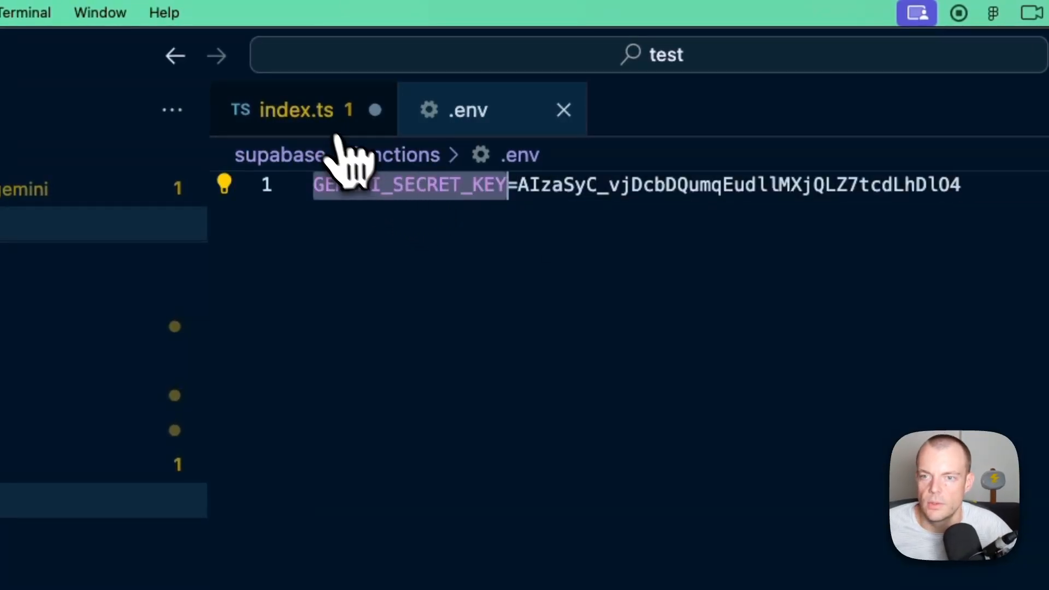
pyautogui.click(311, 115)
pyautogui.doubleClick(751, 376)
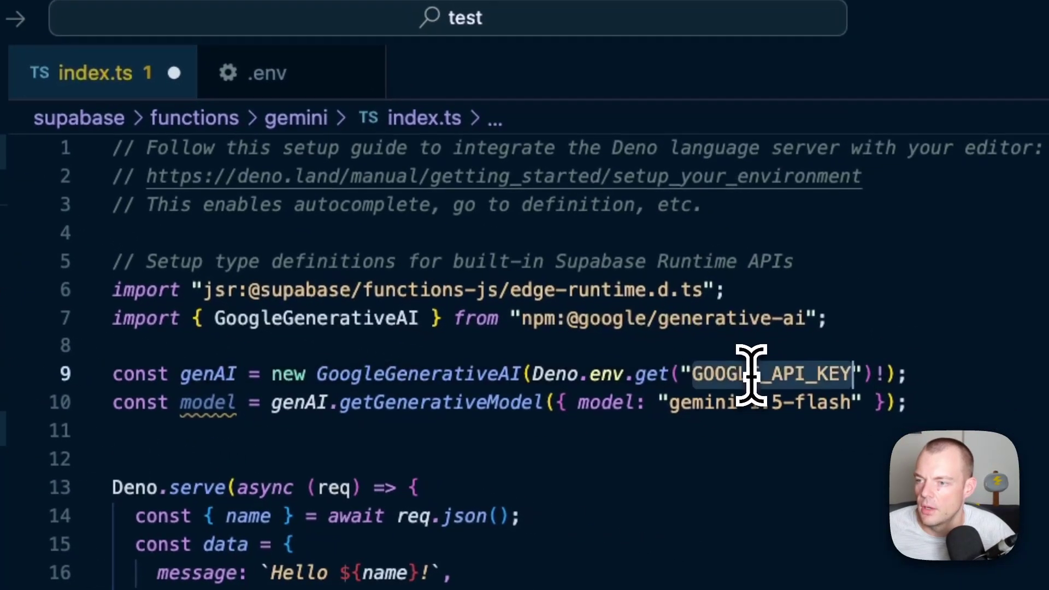
pyautogui.hotkey('ctrl', 'v')
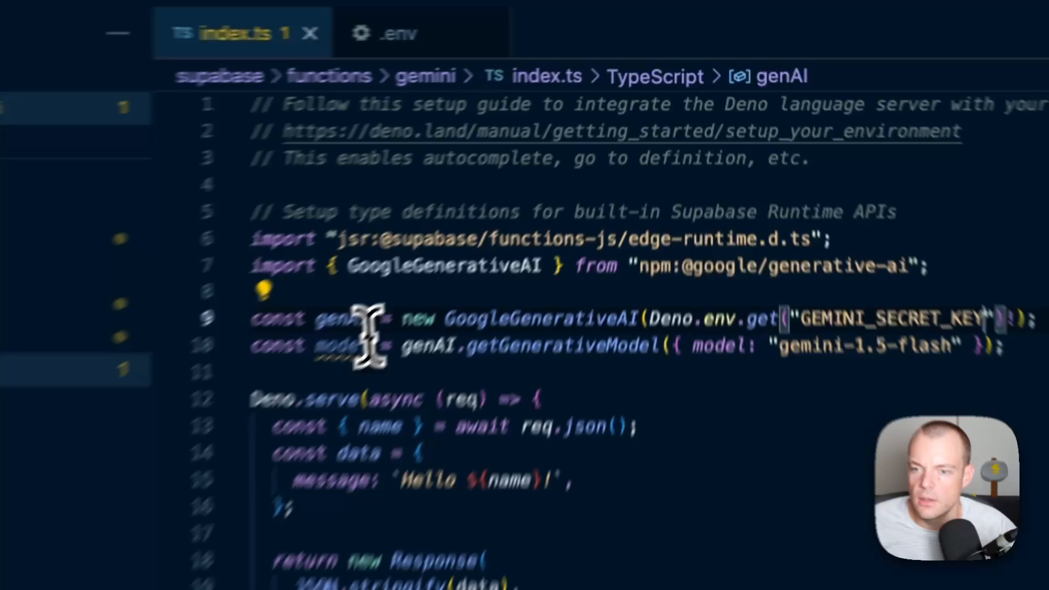
pyautogui.moveTo(427, 219)
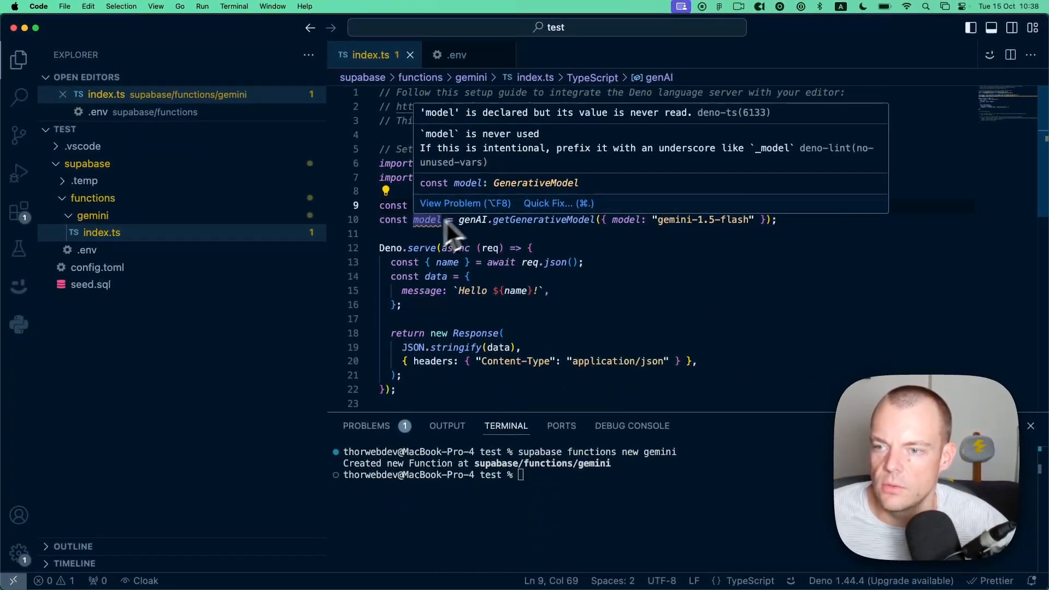
# Step: Copy the generateContent(prompt) and console.log lines from the quickstart docs
pyautogui.hotkey('ctrl', 'Left')
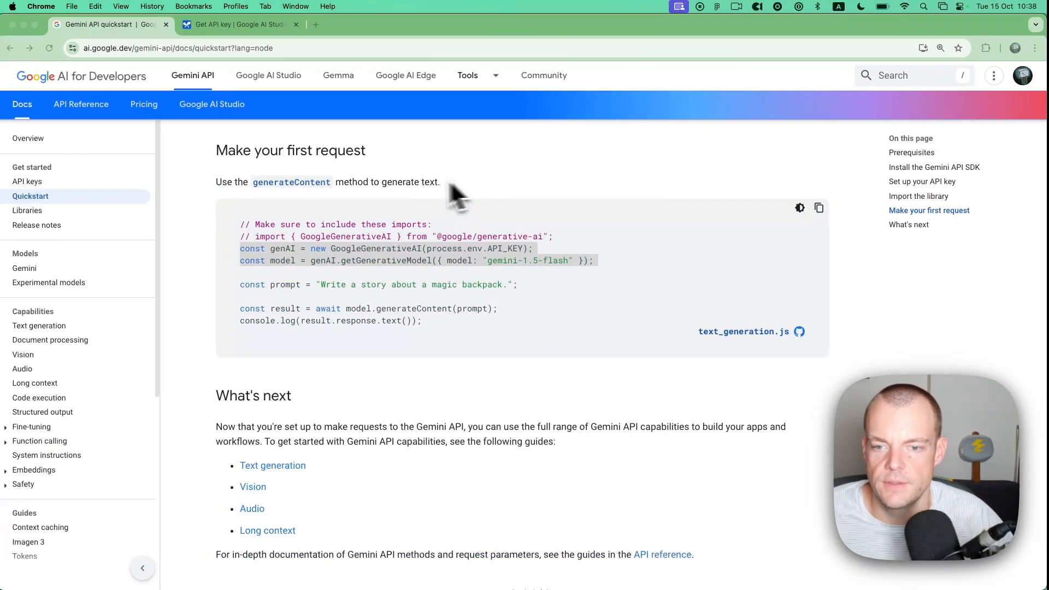
pyautogui.scroll(-1, 385, 212)
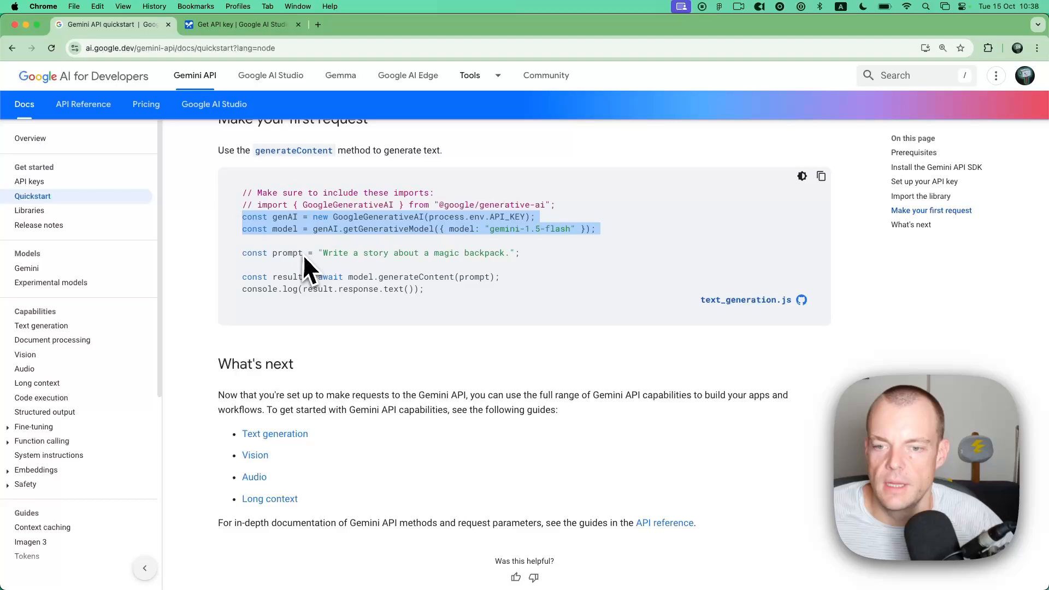
pyautogui.scroll(-1, 305, 266)
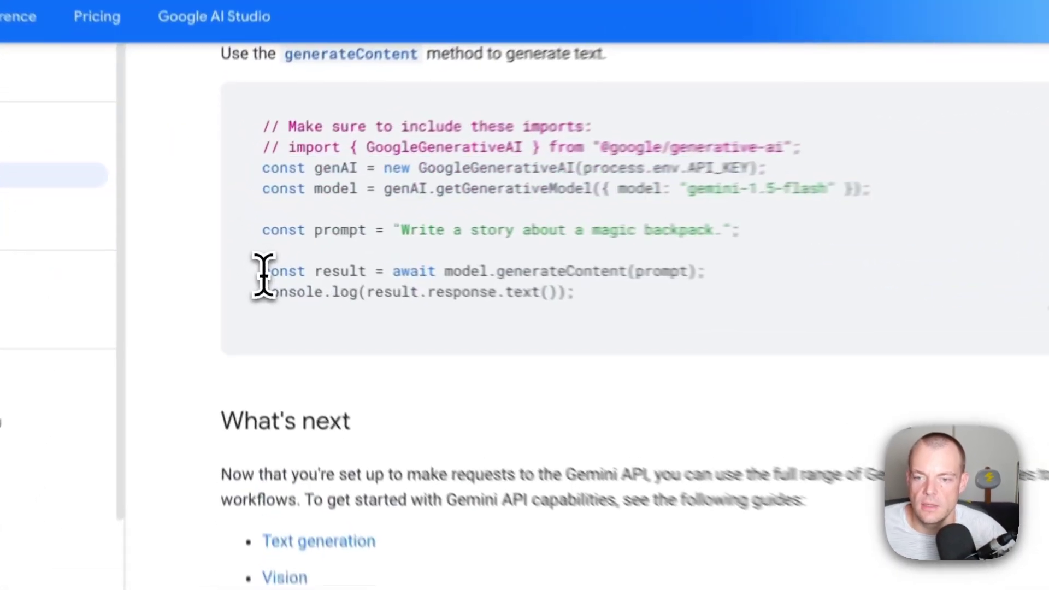
pyautogui.moveTo(242, 250); pyautogui.dragTo(426, 266)
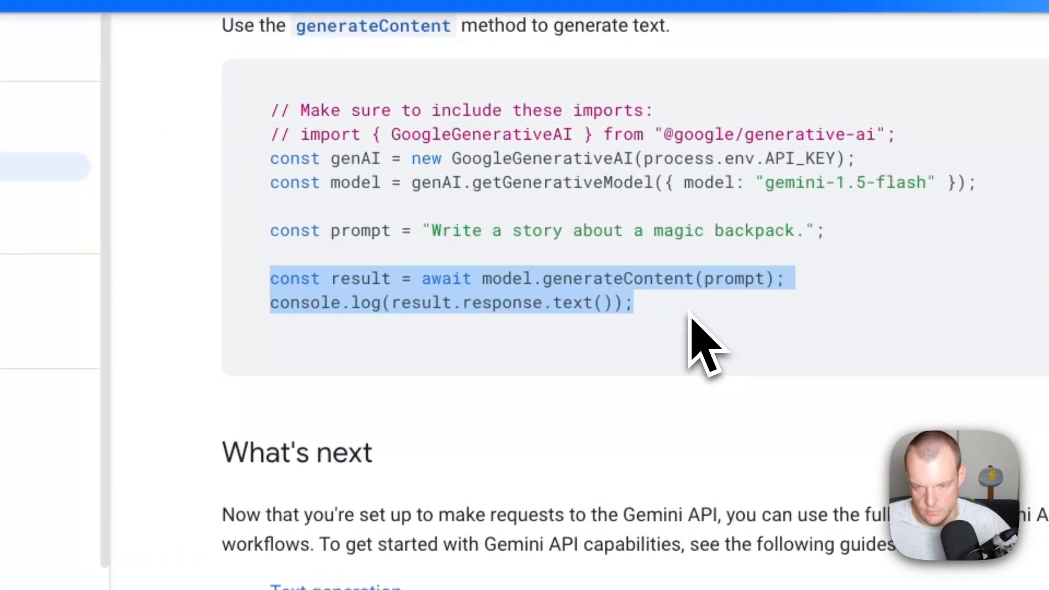
pyautogui.press('super+Tab')
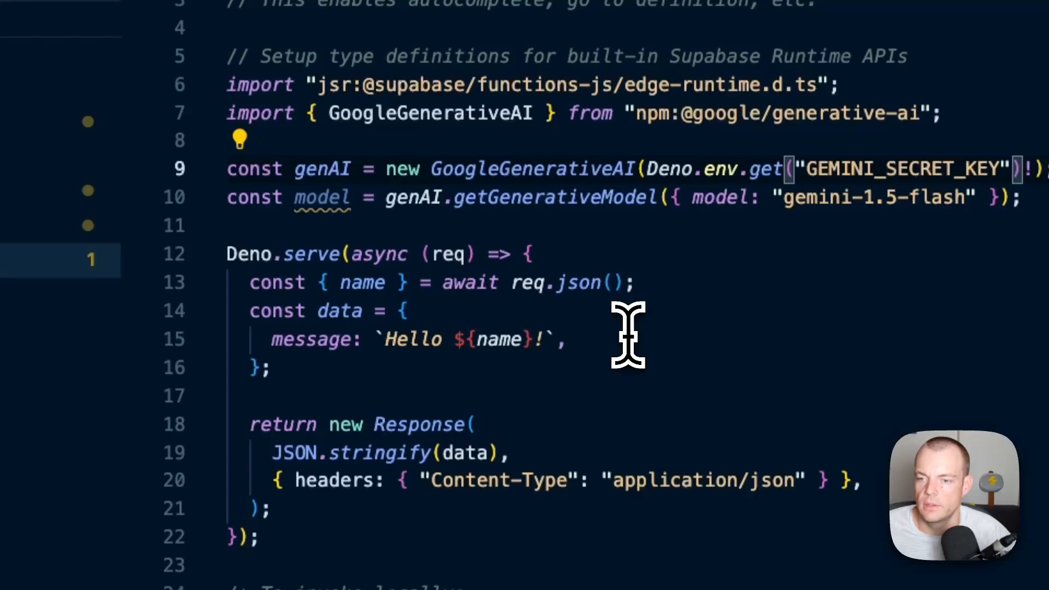
# Step: Delete the placeholder data object and paste the generateContent call and logging lines
pyautogui.moveTo(565, 339); pyautogui.dragTo(250, 311)
pyautogui.press('BackSpace')
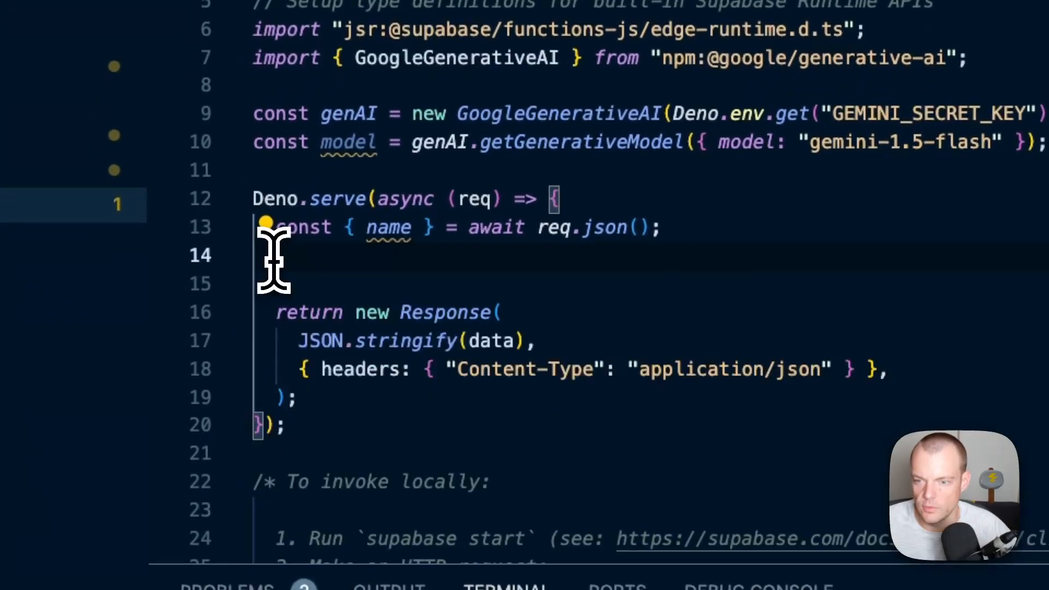
pyautogui.press('Return')
pyautogui.press('Return')
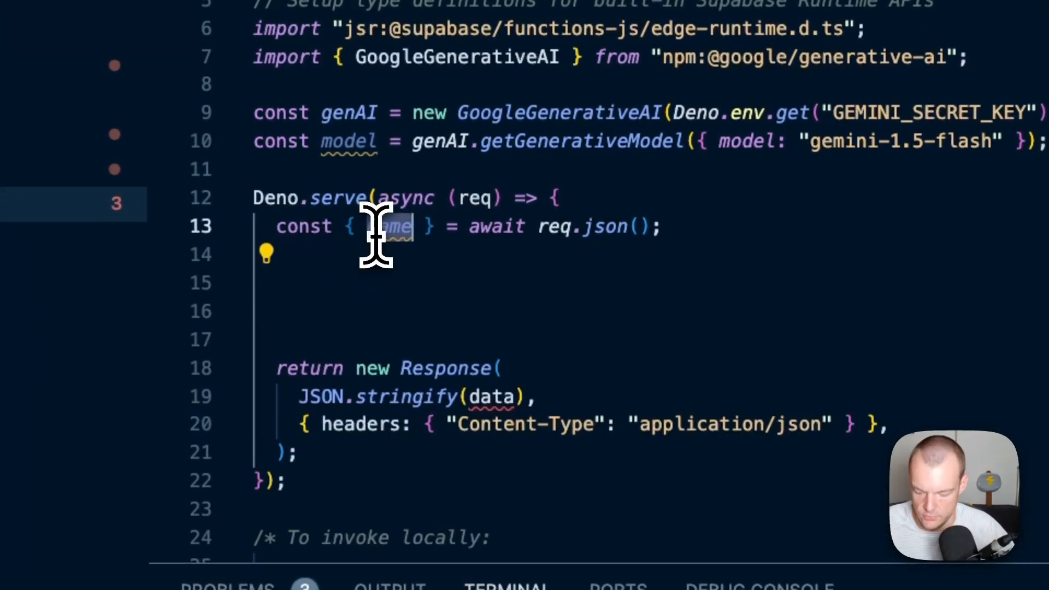
pyautogui.write('prompt')
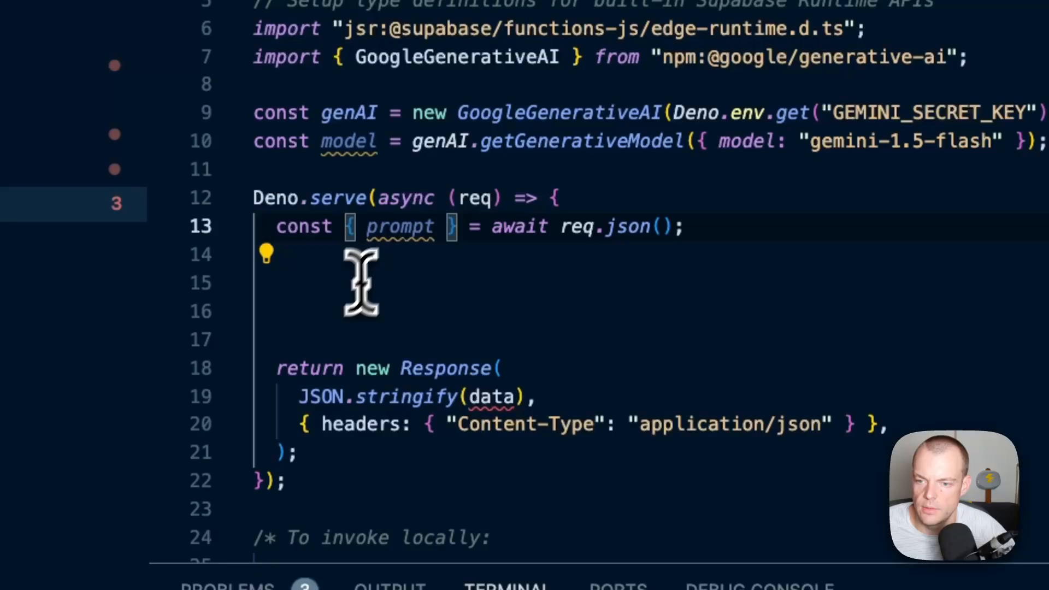
pyautogui.click(319, 310)
pyautogui.write('const result = await model.generateContent(prompt); console.log(result.response.text());')
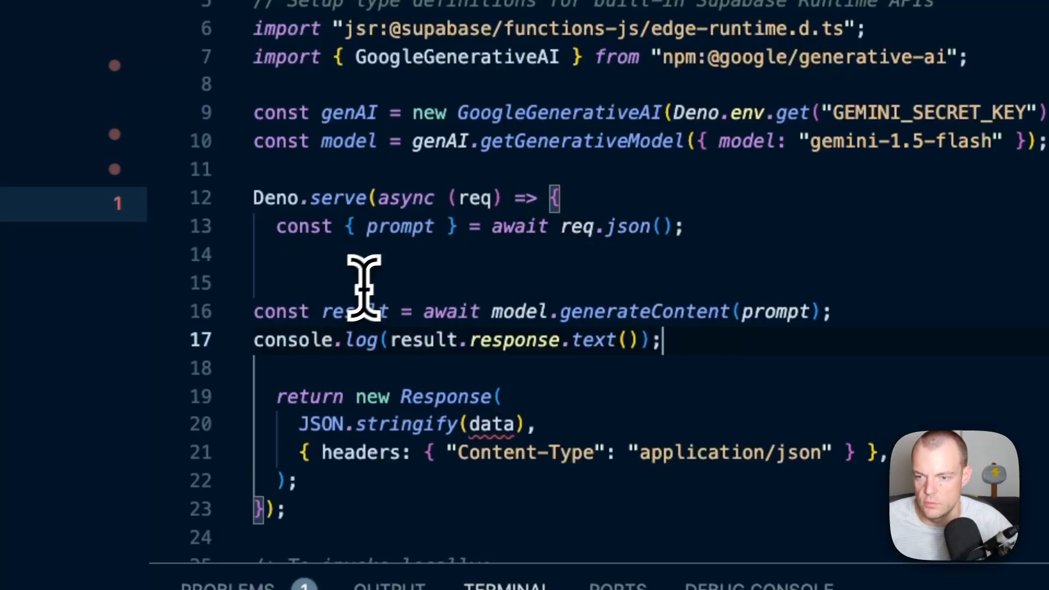
pyautogui.scroll(-2, 417, 250)
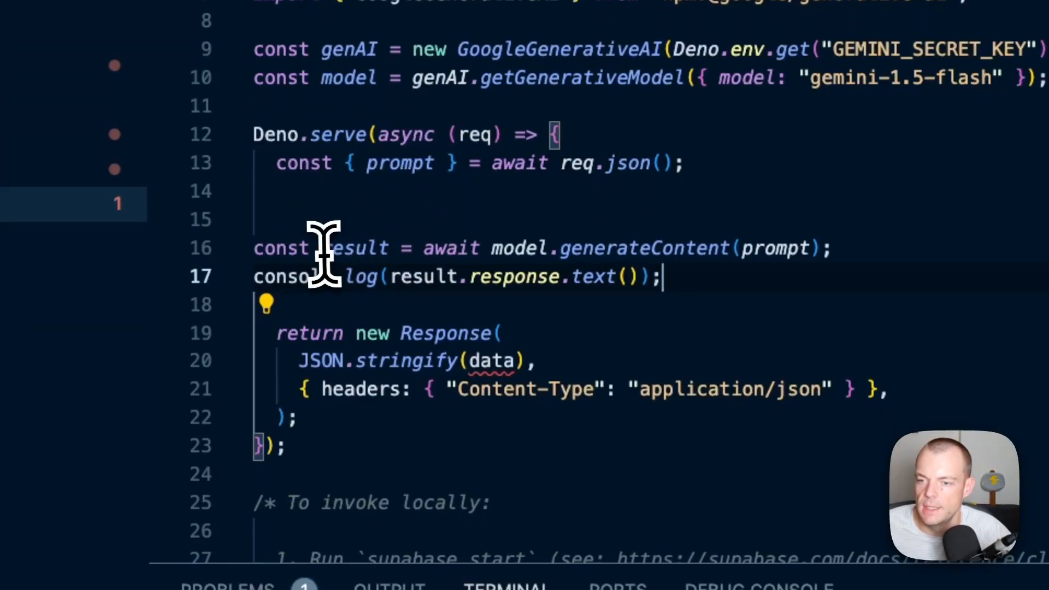
# Step: Review the await generateContent(prompt) line and its documentation
pyautogui.doubleClick(348, 248)
pyautogui.tripleClick(676, 249)
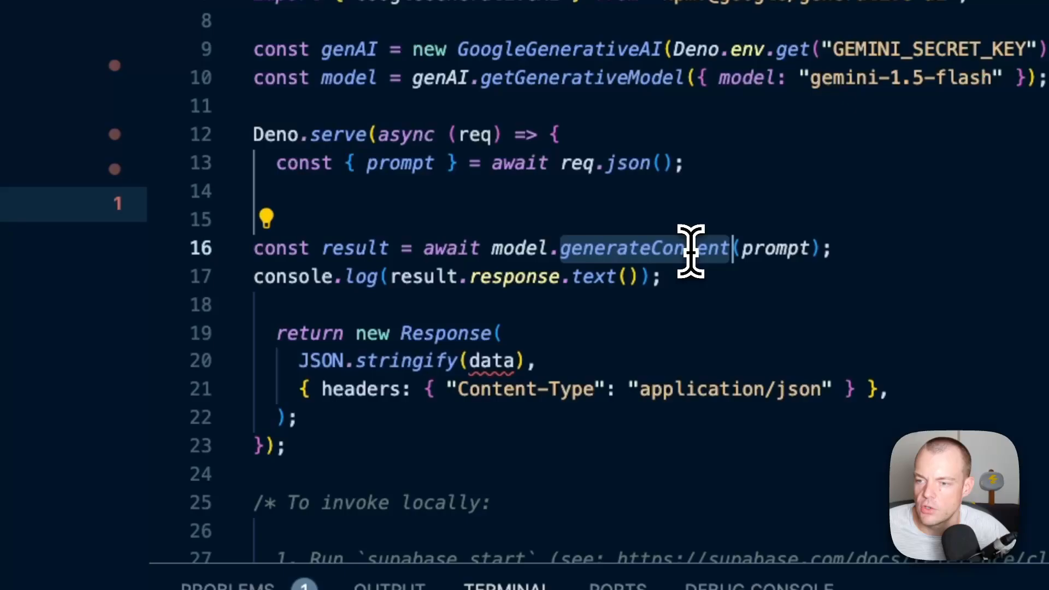
pyautogui.doubleClick(644, 248)
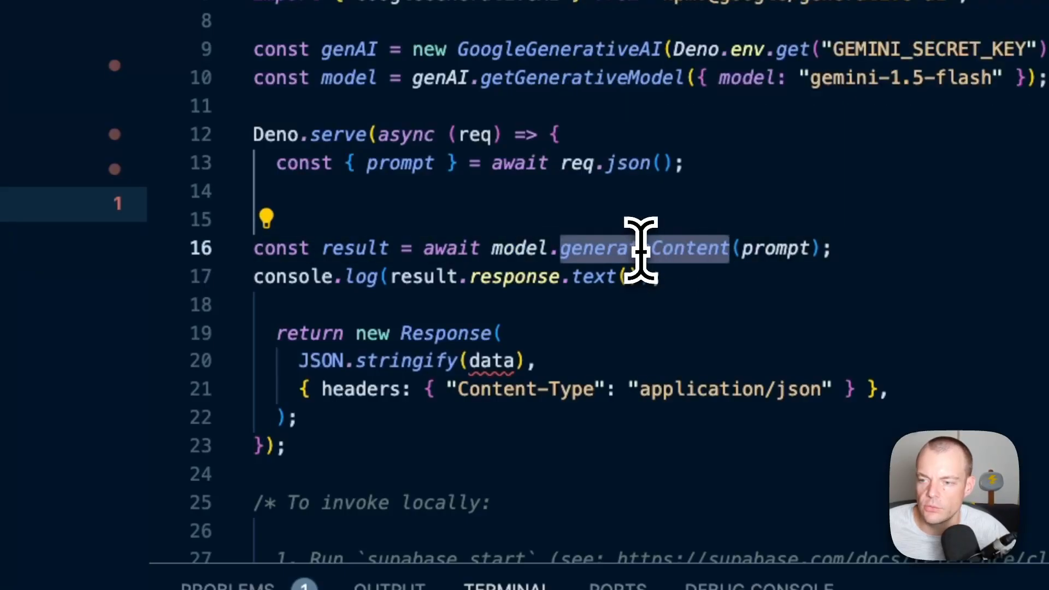
pyautogui.doubleClick(767, 248)
pyautogui.doubleClick(449, 249)
pyautogui.doubleClick(359, 248)
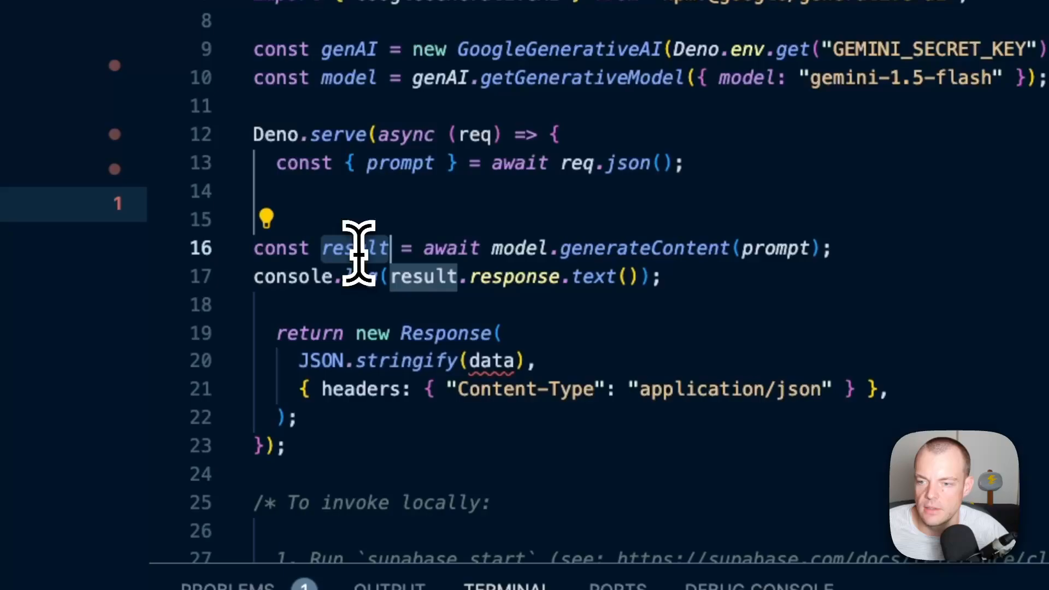
# Step: Return JSON.stringify(result, null, 2) instead of data and save
pyautogui.click(495, 362)
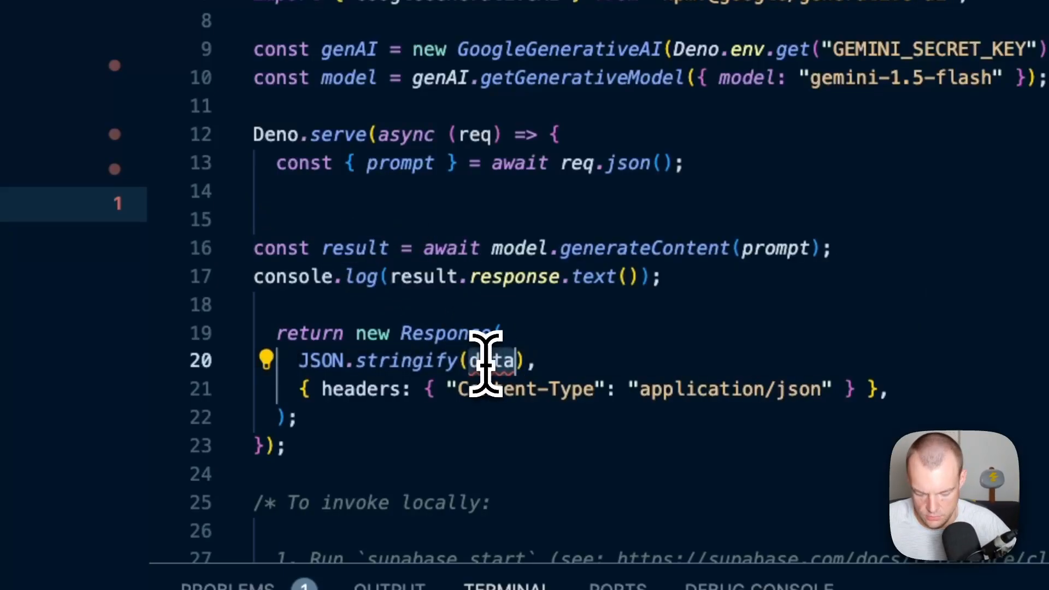
pyautogui.write('resu')
pyautogui.write('lt')
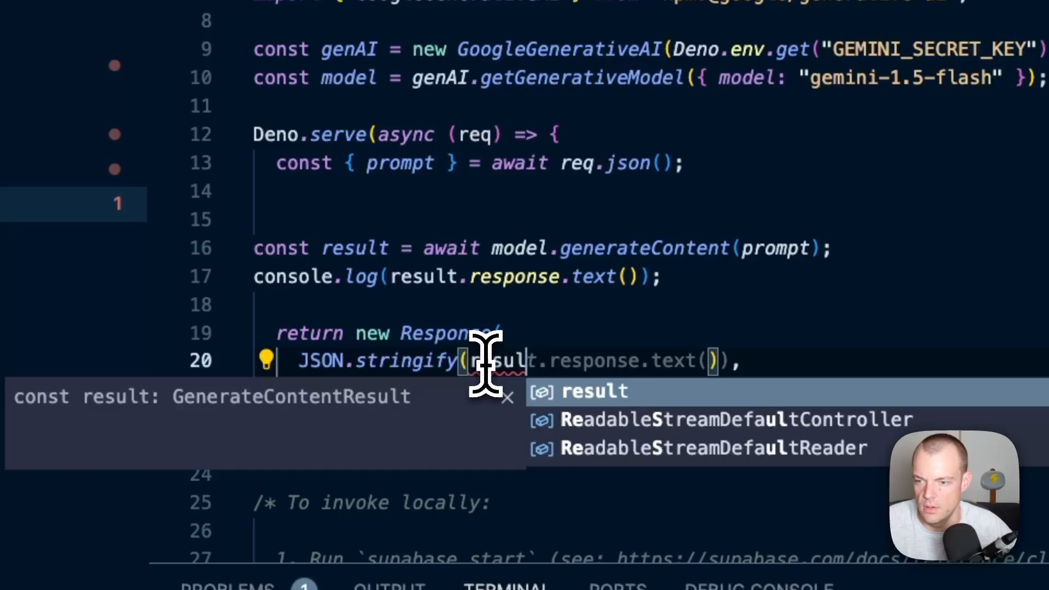
pyautogui.write('.')
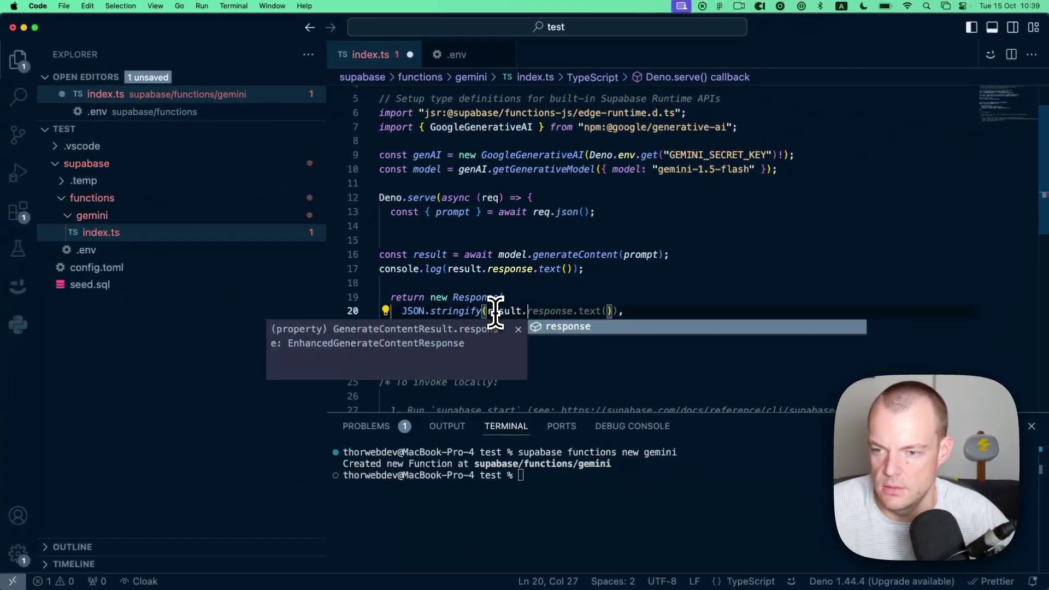
pyautogui.press('BackSpace')
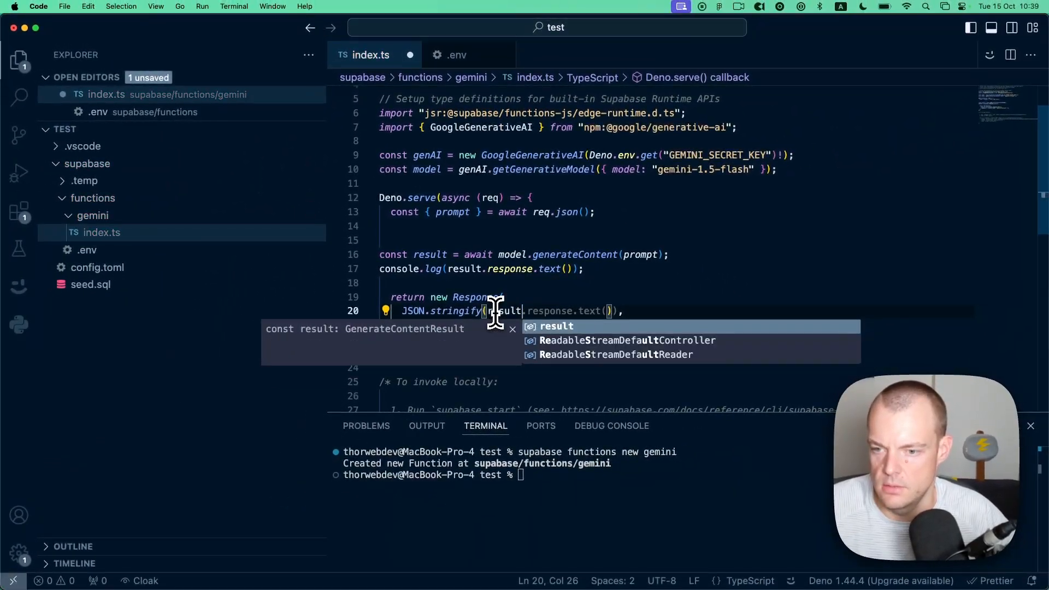
pyautogui.write(', null')
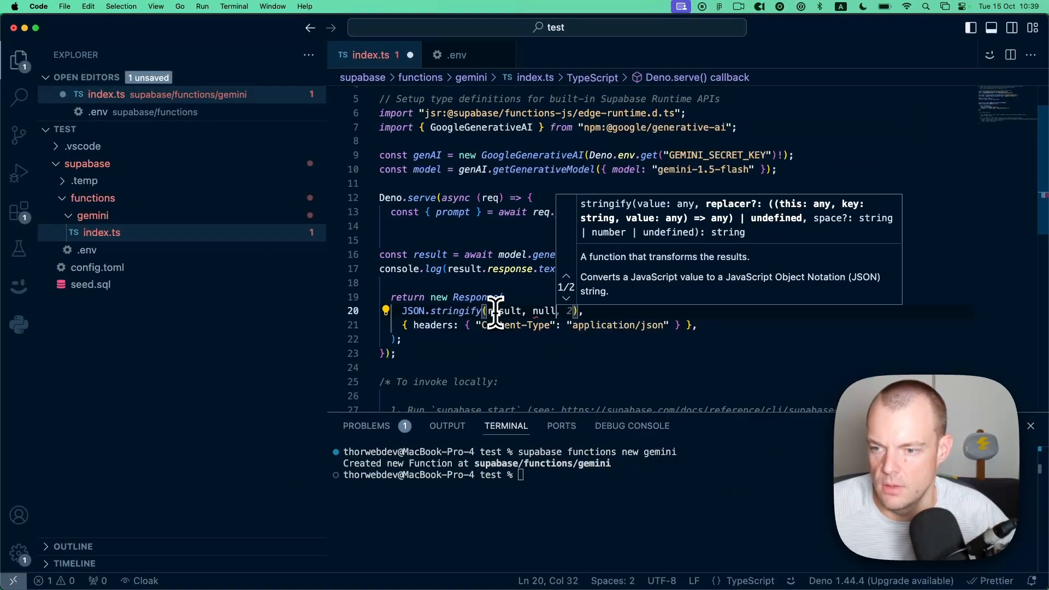
pyautogui.press('Right')
pyautogui.press('Right')
pyautogui.press('super+s')
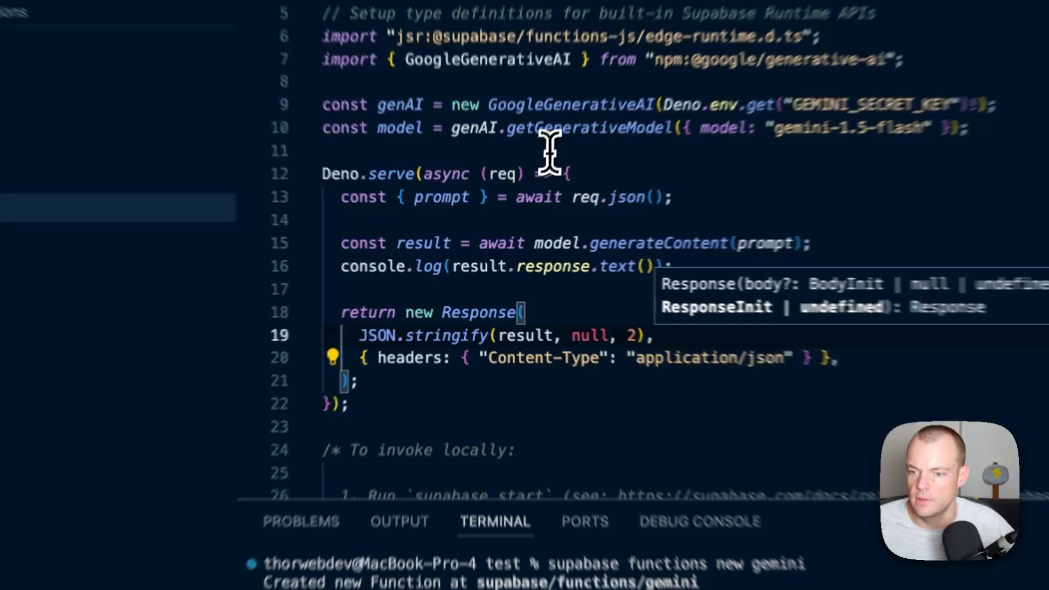
pyautogui.scroll(-3, 590, 140)
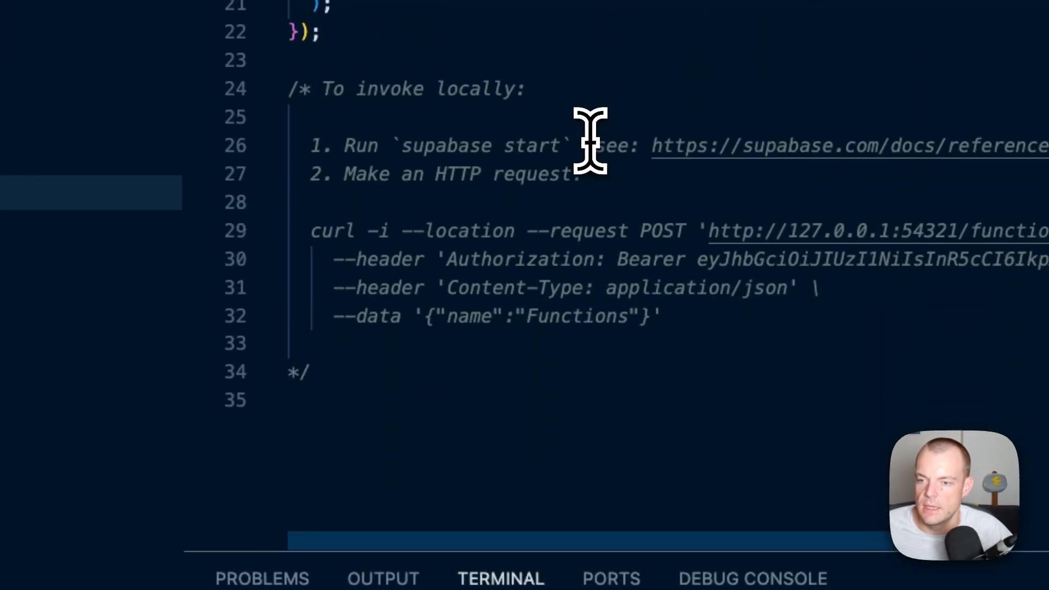
pyautogui.scroll(2, 590, 140)
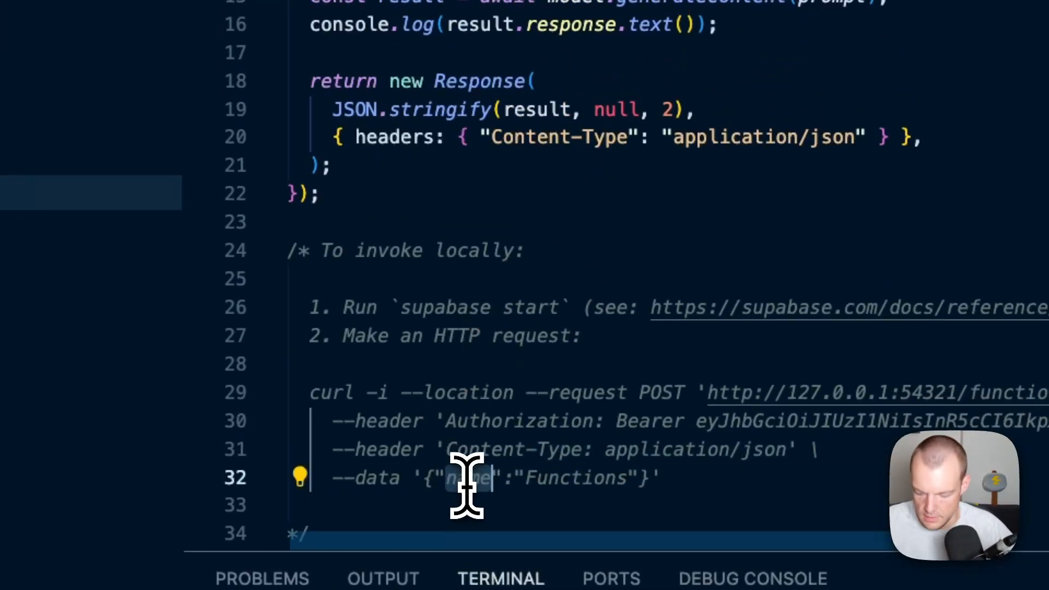
pyautogui.write('prompt')
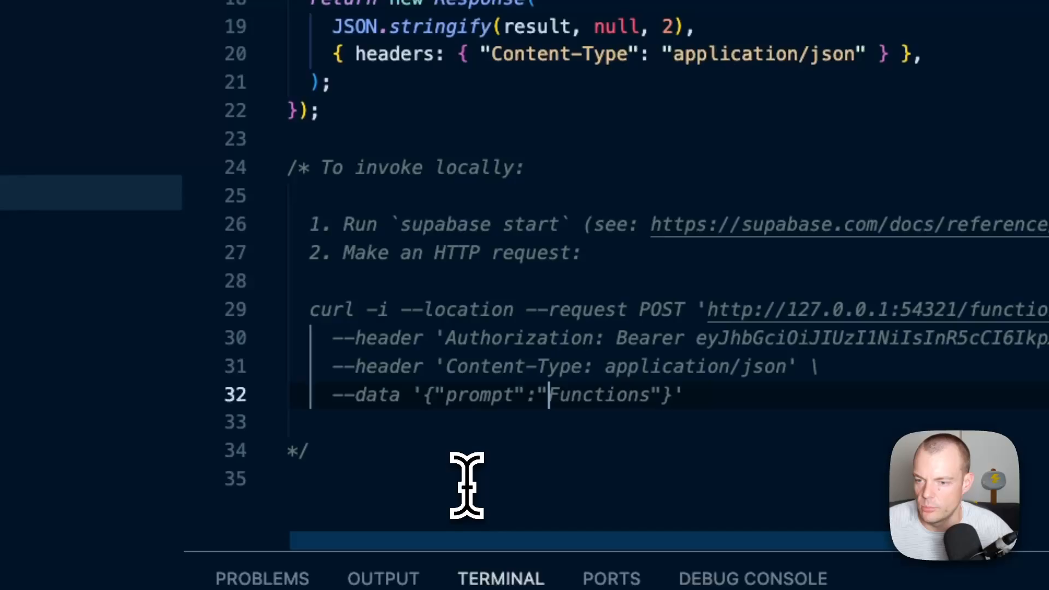
# Step: Change the curl body to send prompt "Explain Supabase to me"
pyautogui.press('super+d')
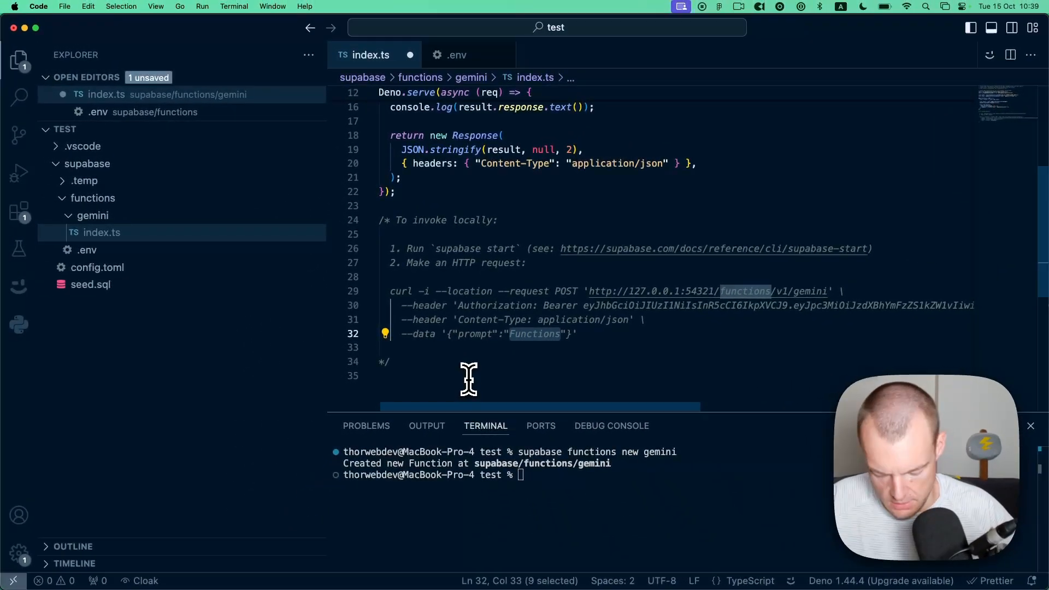
pyautogui.write('Explain Supabase to me')
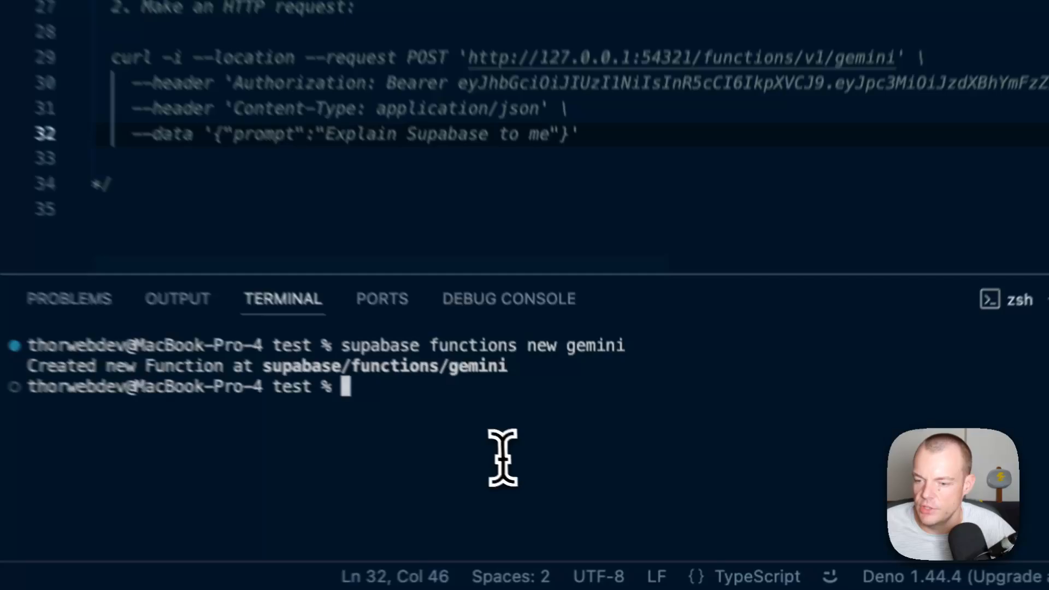
# Step: Run 'supabase start' in the enlarged terminal to bring up the local stack
pyautogui.moveTo(576, 239); pyautogui.dragTo(575, 146)
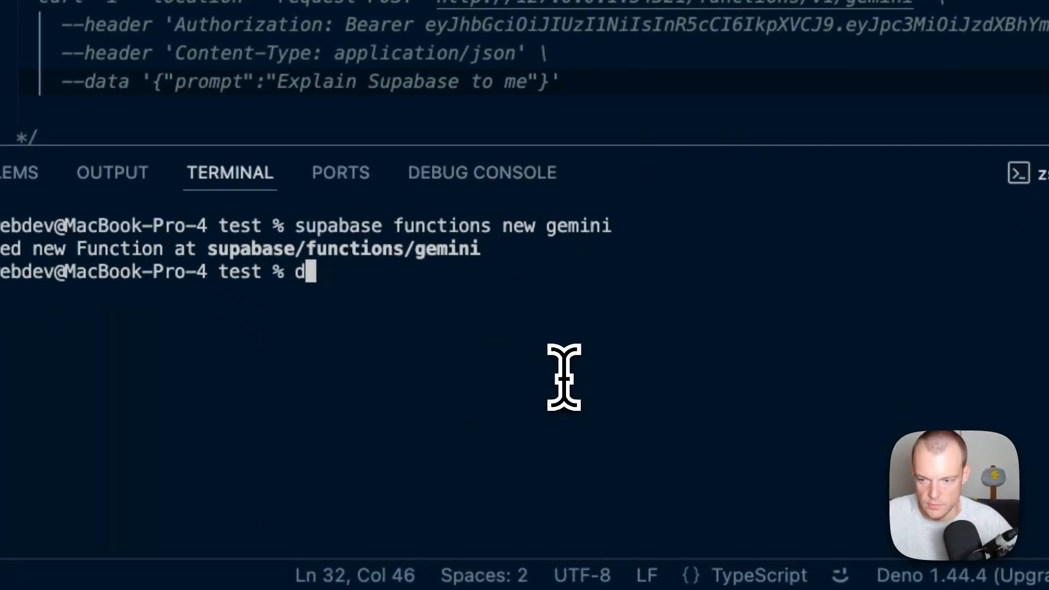
pyautogui.press('BackSpace')
pyautogui.write('pabase start')
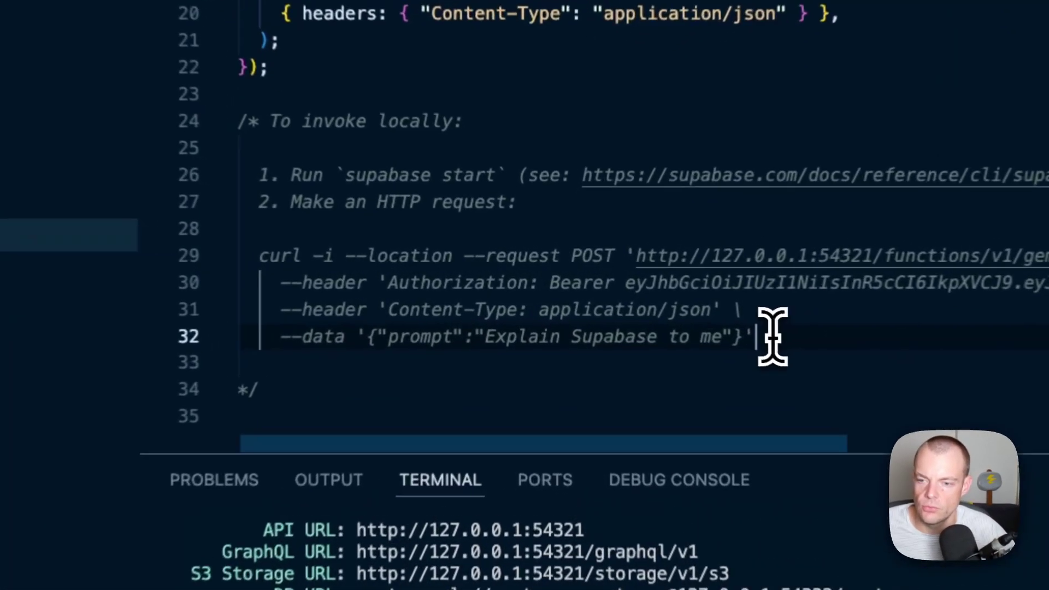
# Step: Run the copied curl command against the local gemini function and read the JSON explaining Supabase
pyautogui.moveTo(653, 304); pyautogui.dragTo(390, 261)
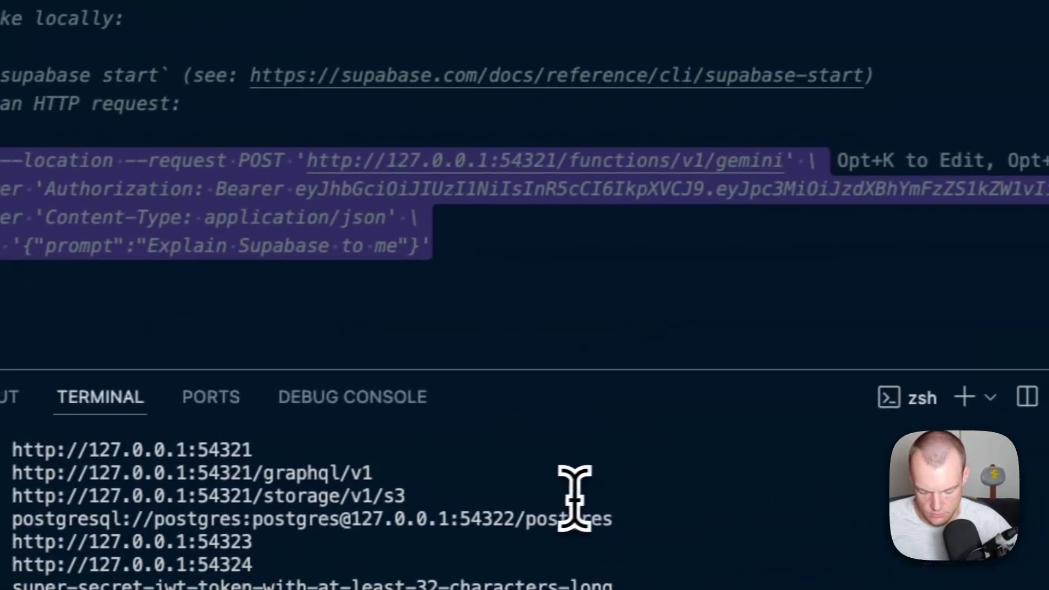
pyautogui.click(575, 498)
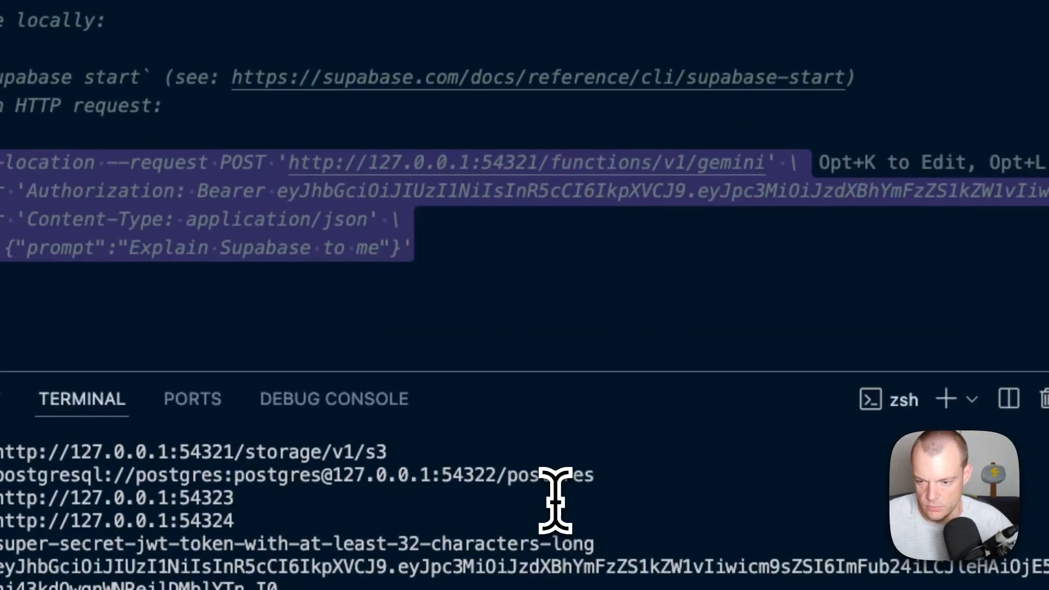
pyautogui.hotkey('ctrl', 'l')
pyautogui.press('super+v')
pyautogui.press('Return')
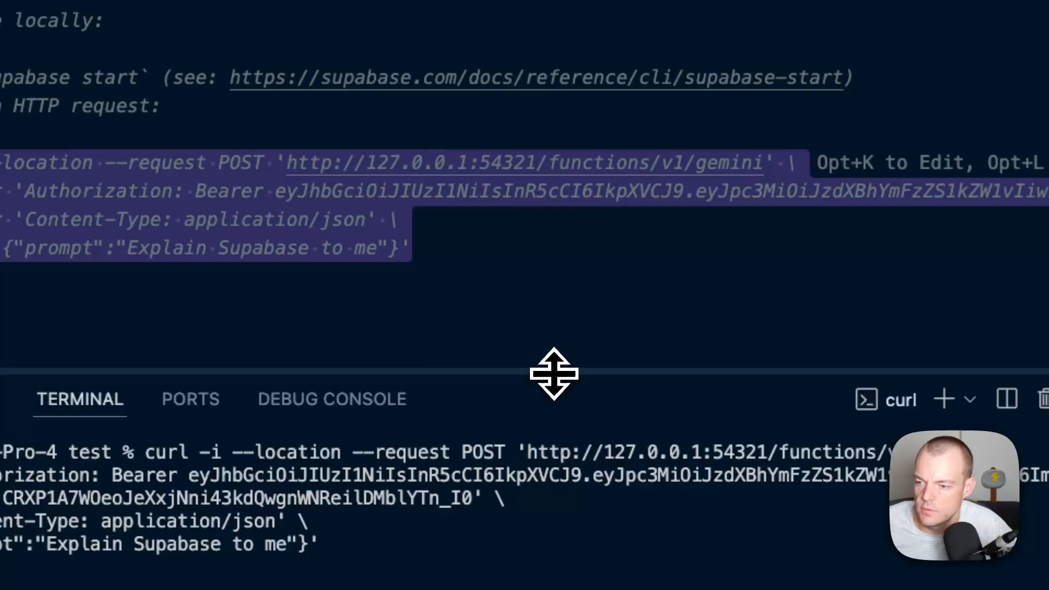
pyautogui.moveTo(556, 371); pyautogui.dragTo(574, 152)
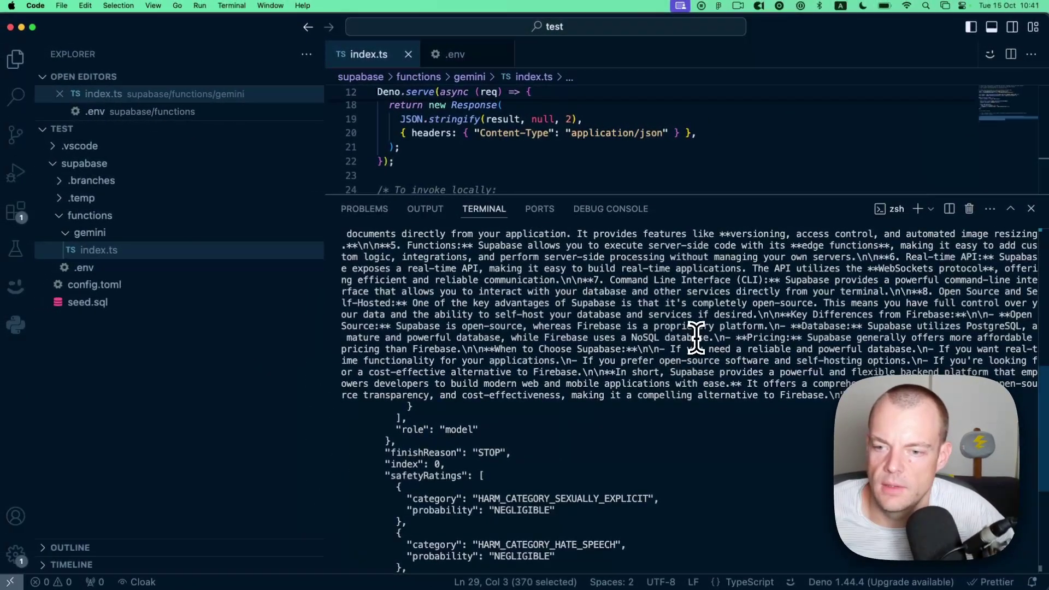
pyautogui.scroll(6, 695, 336)
pyautogui.scroll(3, 695, 336)
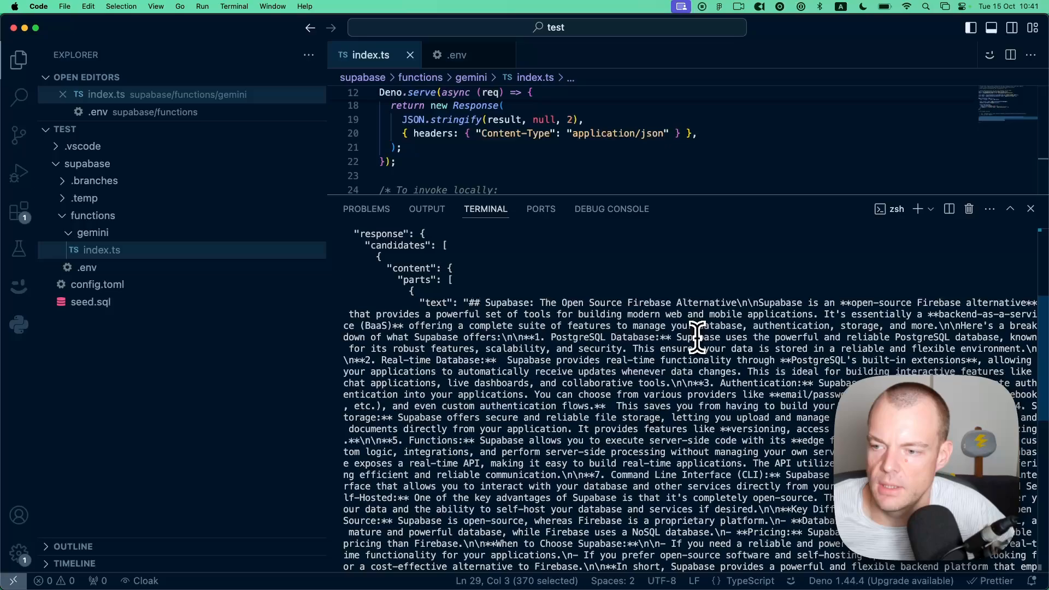